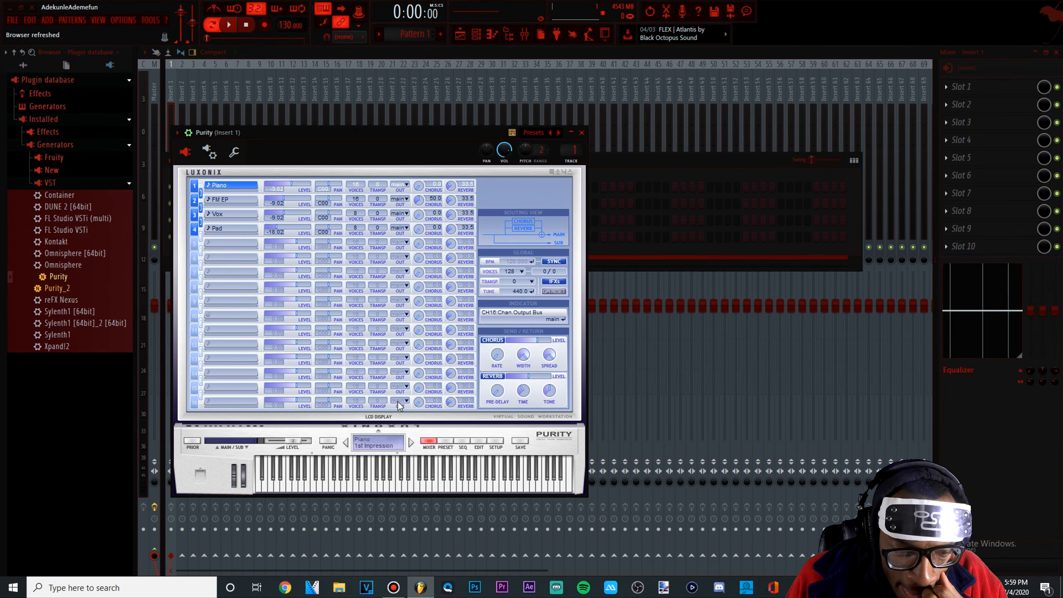
Place A#4, F4 and D#4 on consecutive steps in Purity's piano roll, with D#5 above the first note.
left_click(445, 446)
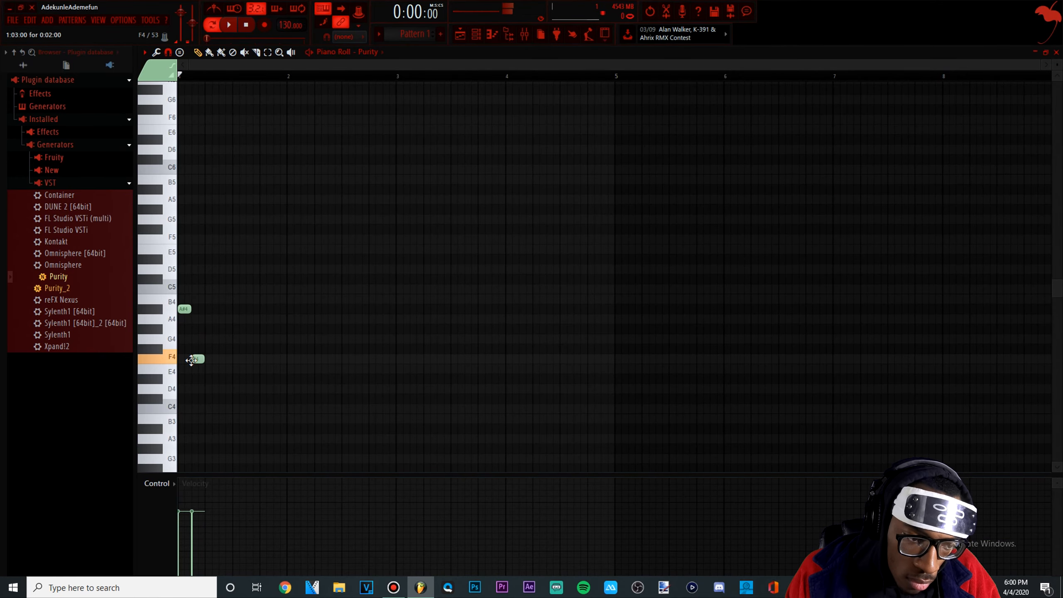
left_click(203, 389)
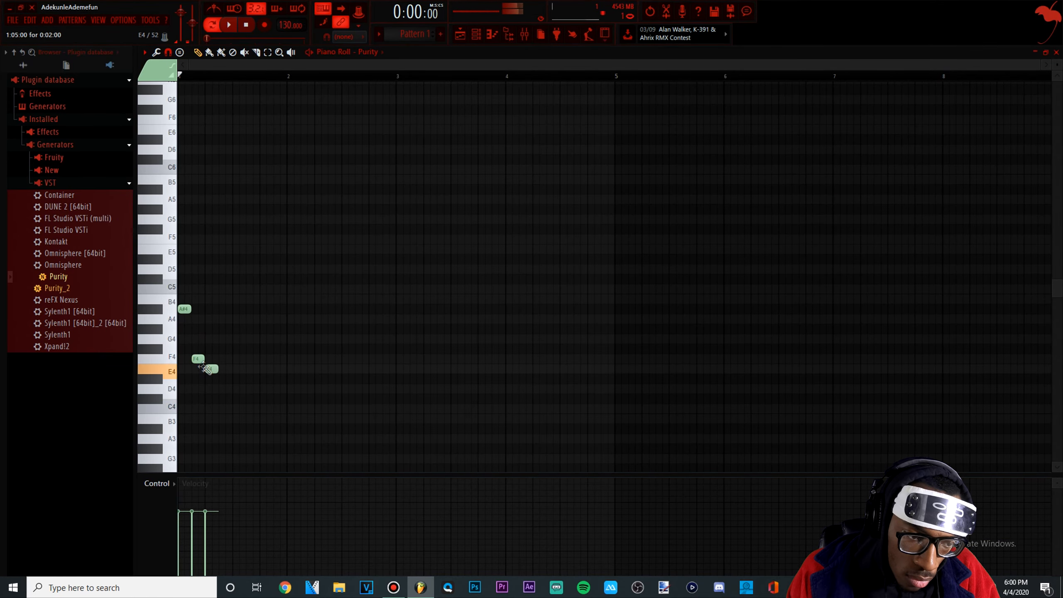
left_click_drag(214, 279, 193, 259)
key("space")
key("space")
left_click_drag(256, 413, 214, 366)
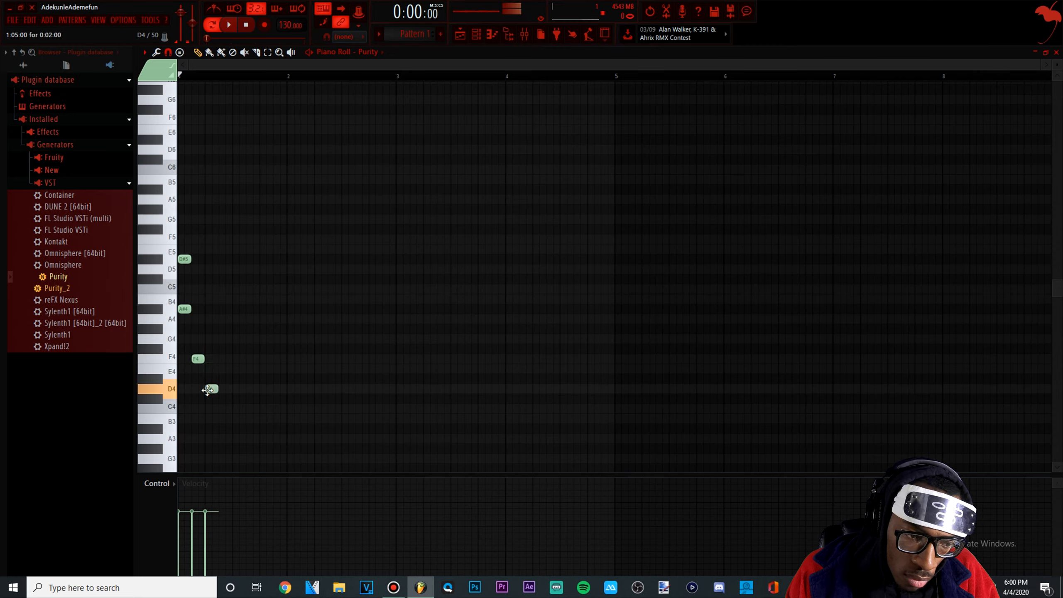
left_click_drag(204, 389, 204, 380)
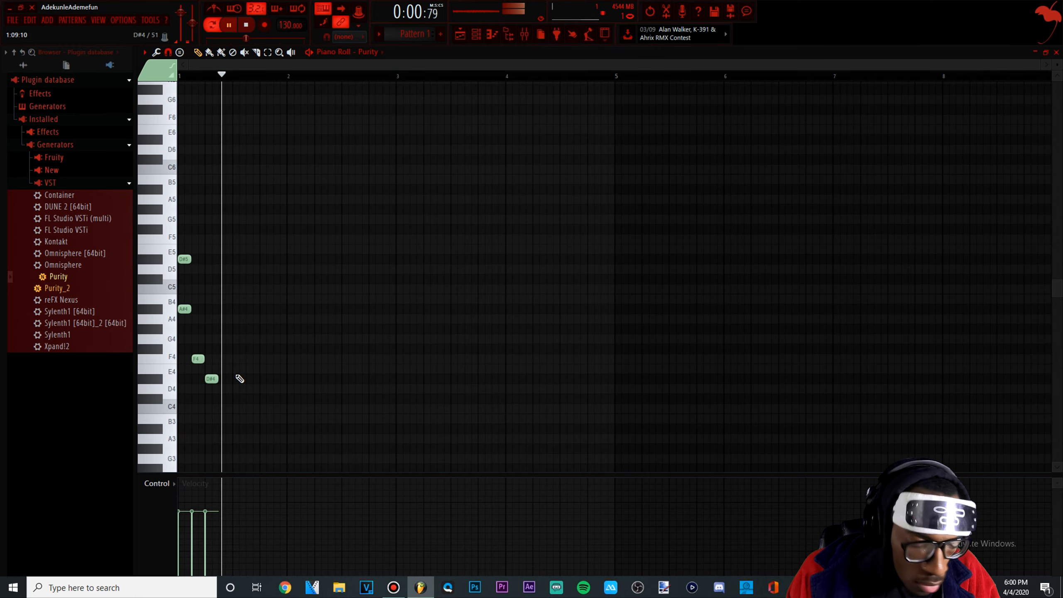
Add A#3 as the fourth note of the phrase and delete the D#5 above the first note.
key("space")
key("space")
key("space")
left_click_drag(228, 428, 256, 478)
key("space")
right_click(188, 260)
key("space")
Duplicate the four-note phrase directly after itself and raise all the notes by one octave.
key("ctrl+b")
key("ctrl+a")
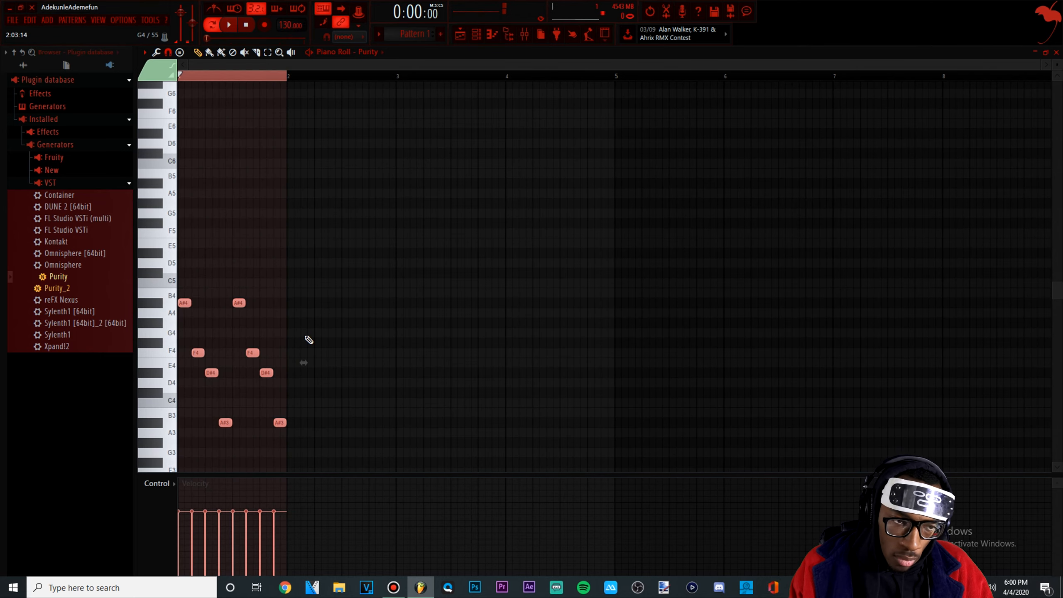
key("ctrl+Up")
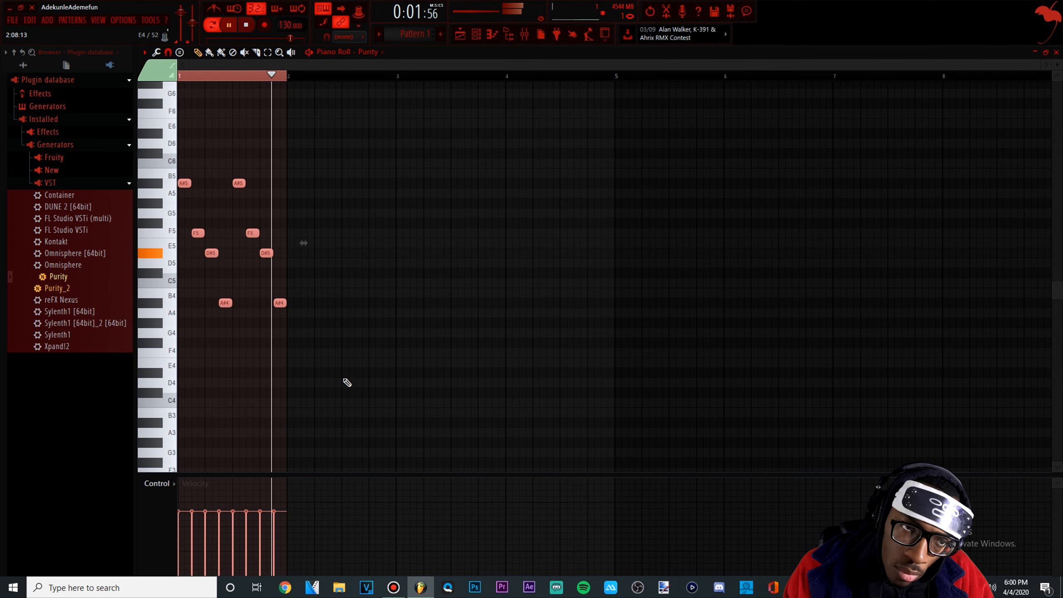
left_click(327, 221, "ctrl")
left_click(285, 78, "ctrl")
Add two bass notes below the melody: D#4 on the first step and A#4 on the third step.
left_click_drag(313, 350, 267, 238)
key("space")
left_click_drag(200, 133, 173, 127)
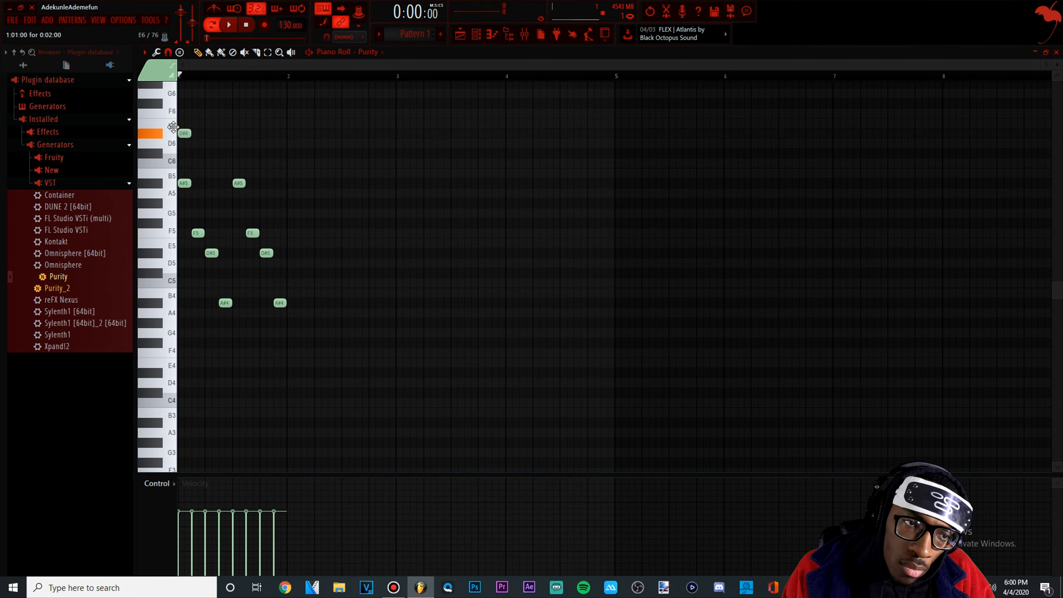
left_click_drag(207, 96, 205, 89)
key("space")
key("space")
left_click_drag(259, 183, 123, 64)
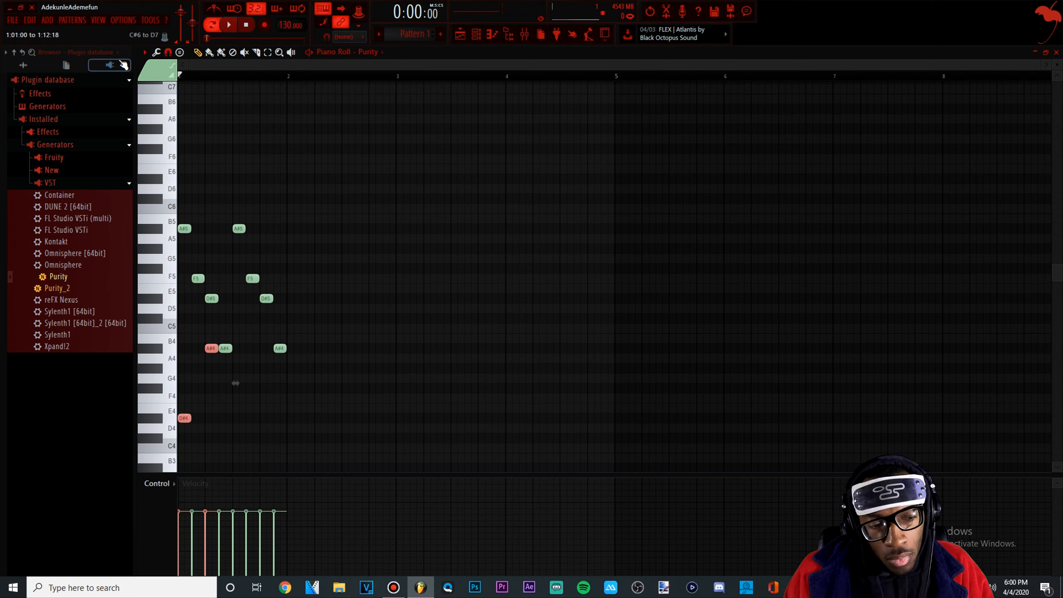
Lower the two bass notes one octave to D#3 and A#3, and play the pattern.
key("space")
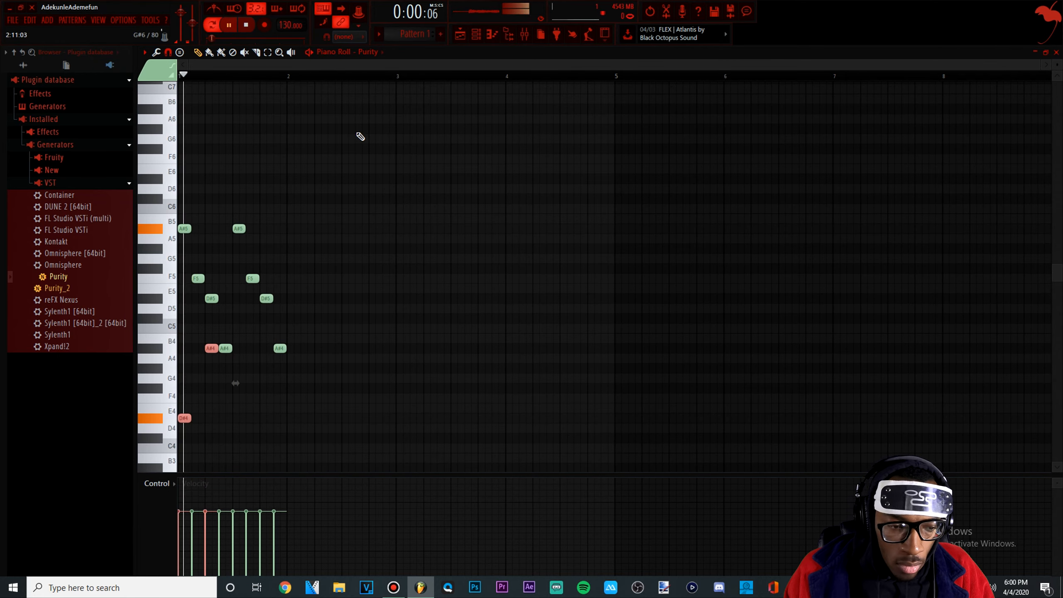
key("space")
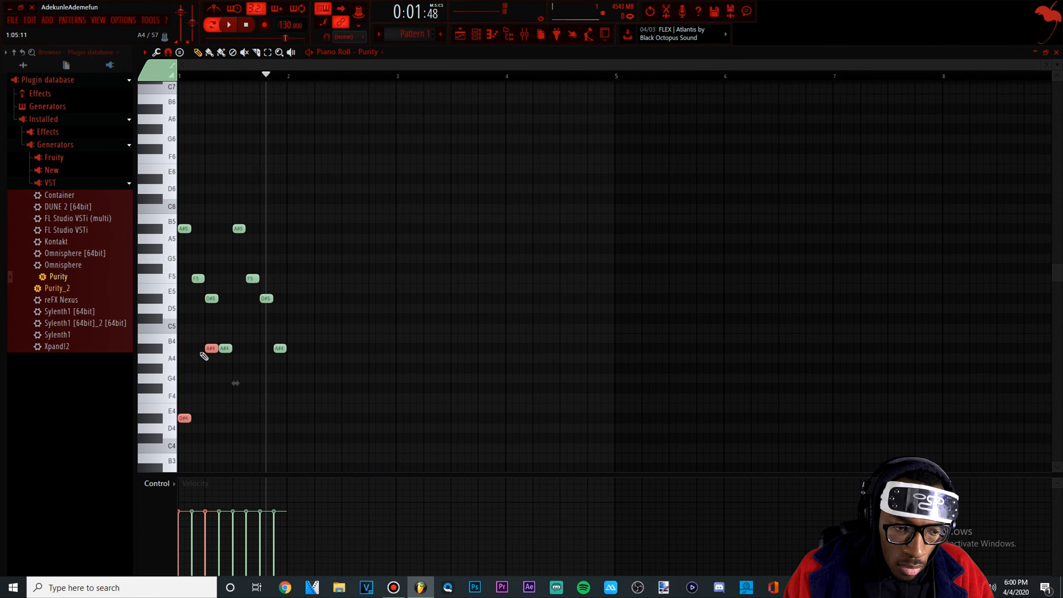
key("ctrl+Down")
key("space")
scroll(335, 302, "down", 6)
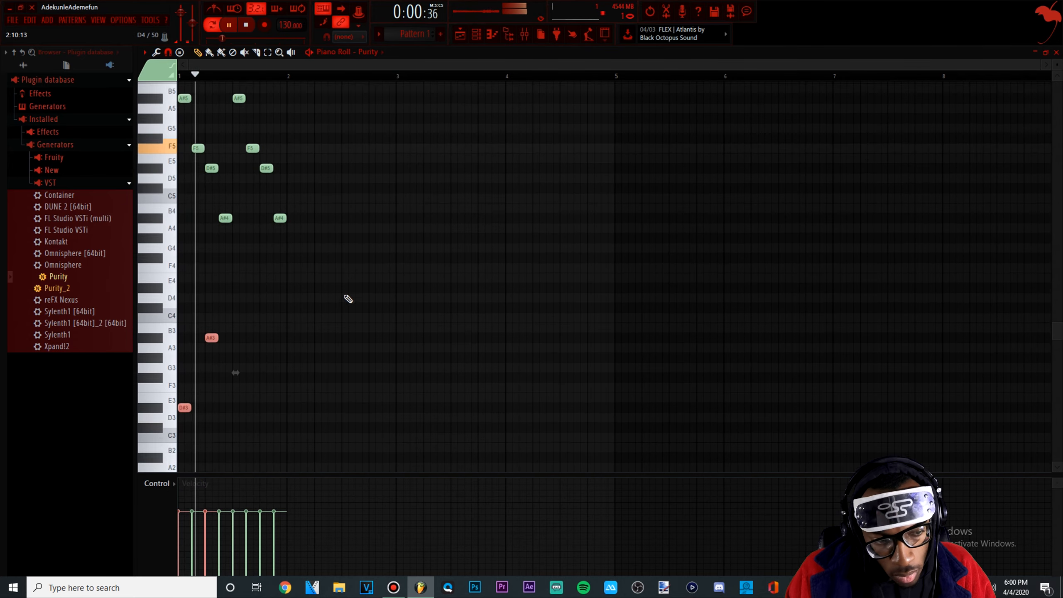
key("space")
key("space")
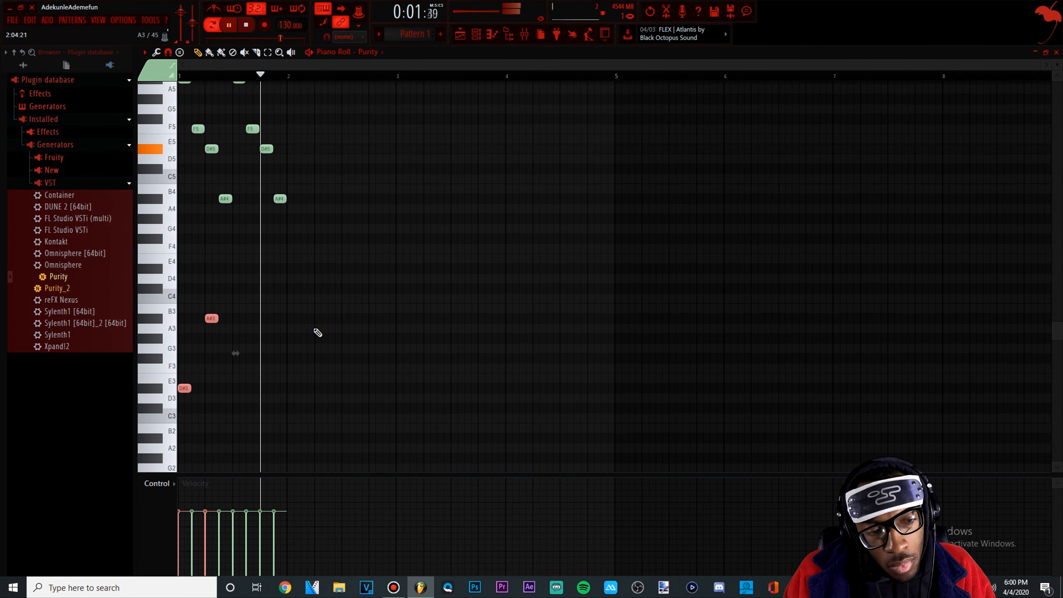
Add an F#3 bass note on the fifth step and play back the pattern.
left_click(281, 308)
key("space")
left_click_drag(240, 307, 232, 358)
key("space")
key("space")
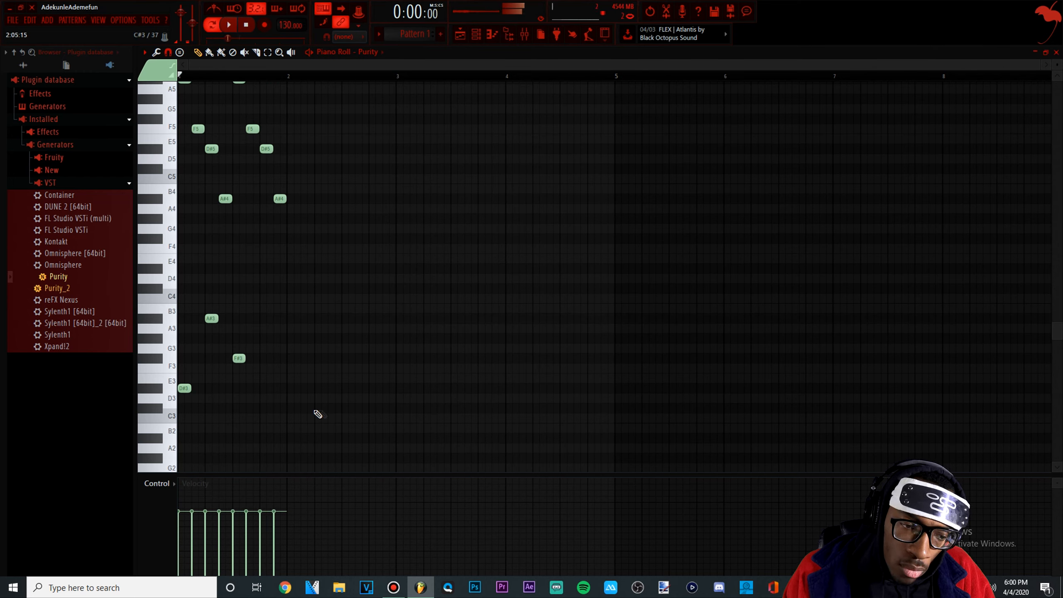
key("space")
Copy the complete one-bar phrase, melody and bass, into the second bar.
left_click_drag(416, 432, 168, 73)
left_click_drag(188, 230, 294, 230)
scroll(305, 218, "up", 1)
scroll(418, 209, "down", 6)
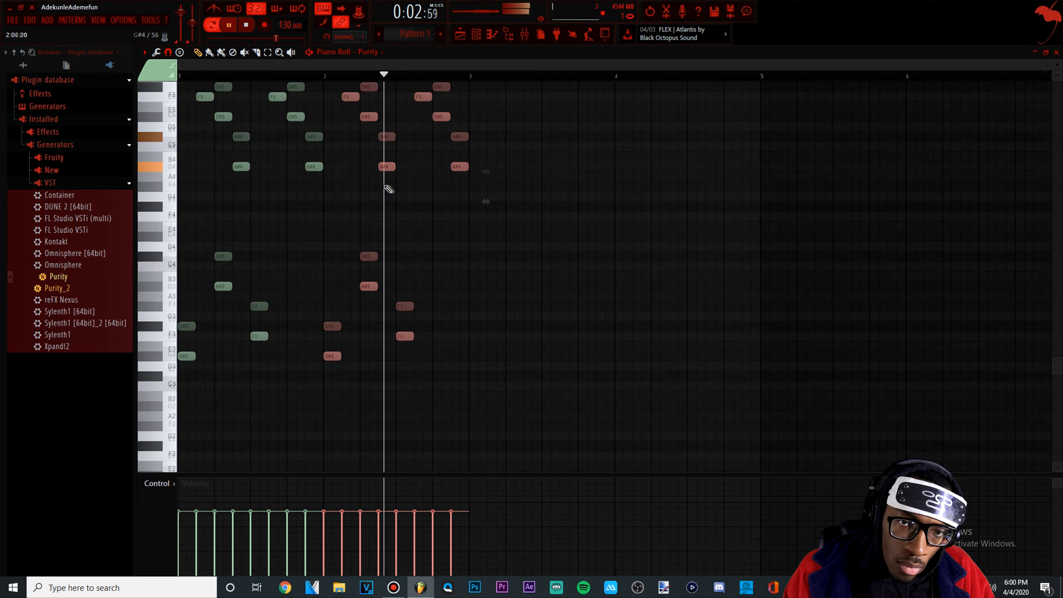
key("F6")
Play the two-bar pattern and lower all of its notes by one octave.
key("space")
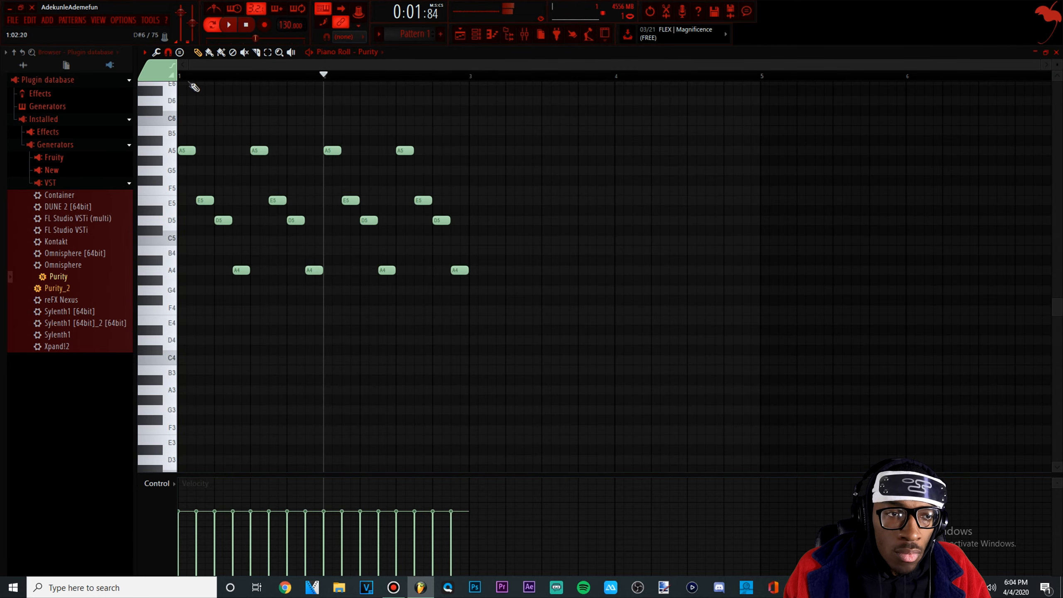
key("space")
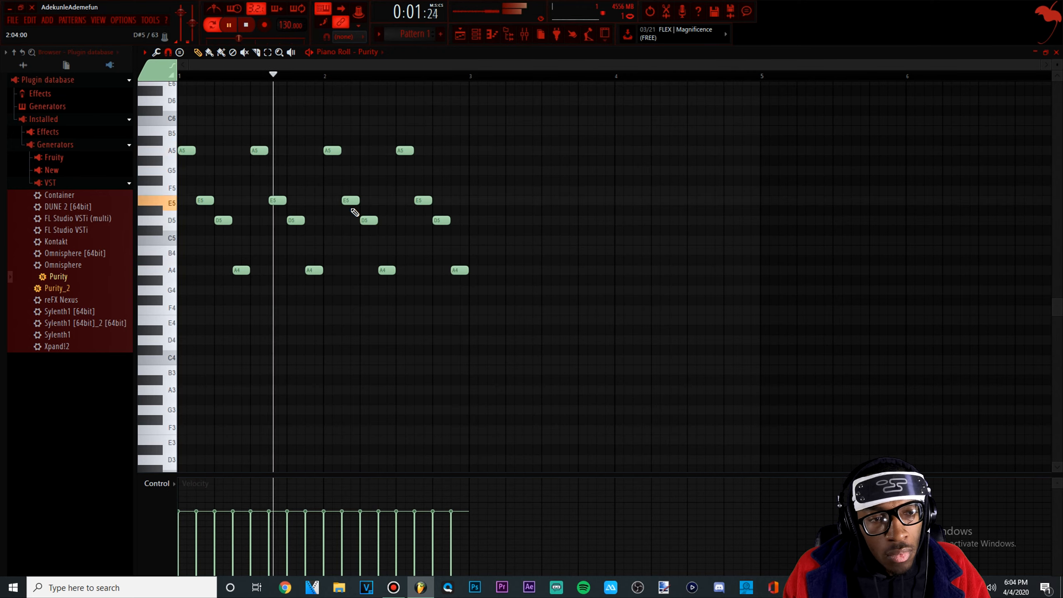
key("ctrl+Down")
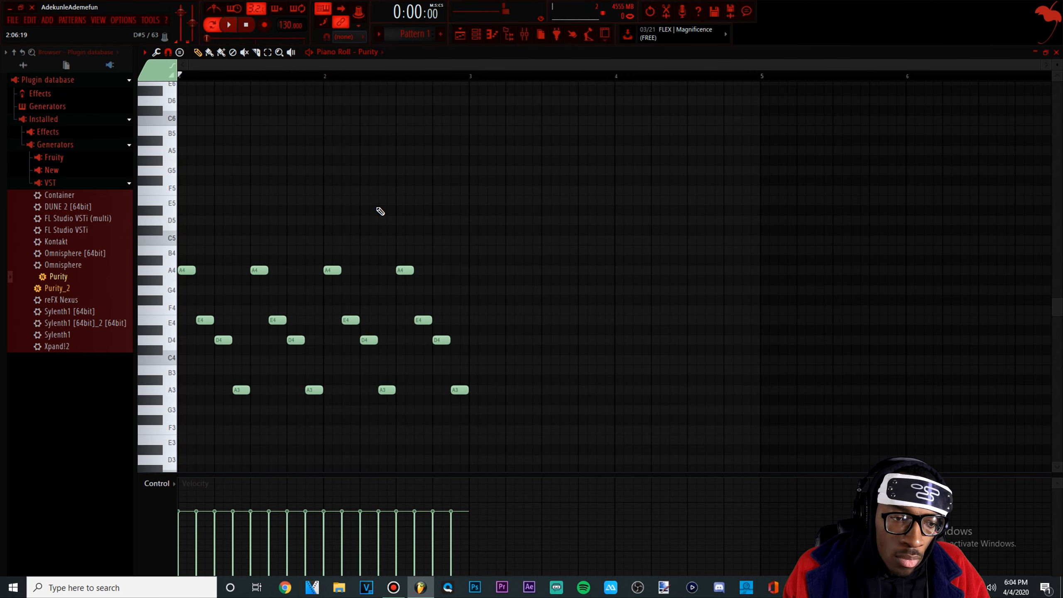
Raise the four A3 notes by two octaves to A5, and delete those four notes.
left_click_drag(235, 356, 631, 422)
key("ctrl+Up")
key("ctrl+Up")
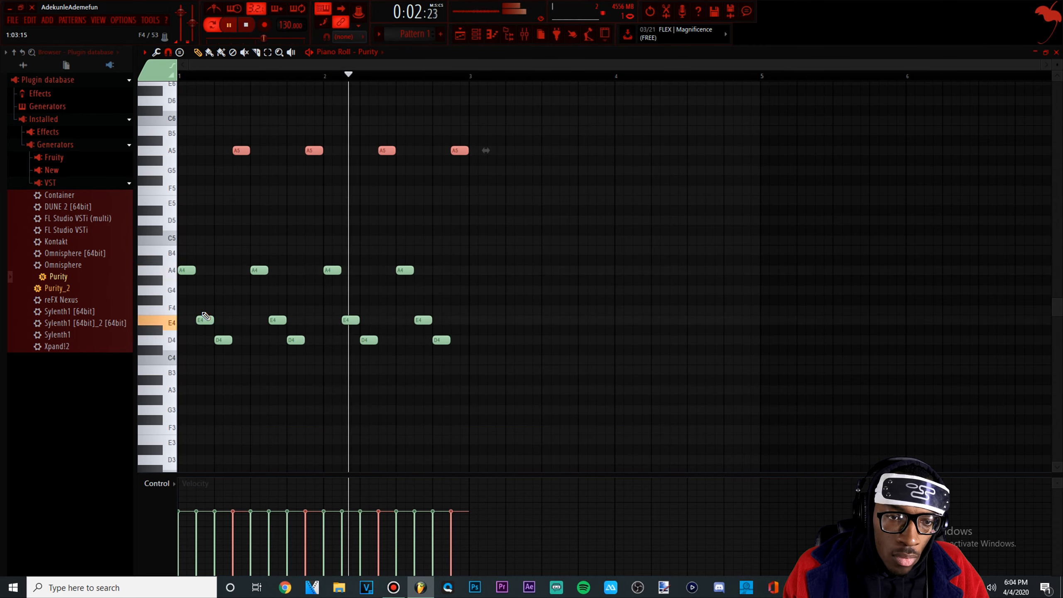
key("space")
left_click_drag(507, 156, 184, 136)
key("Delete")
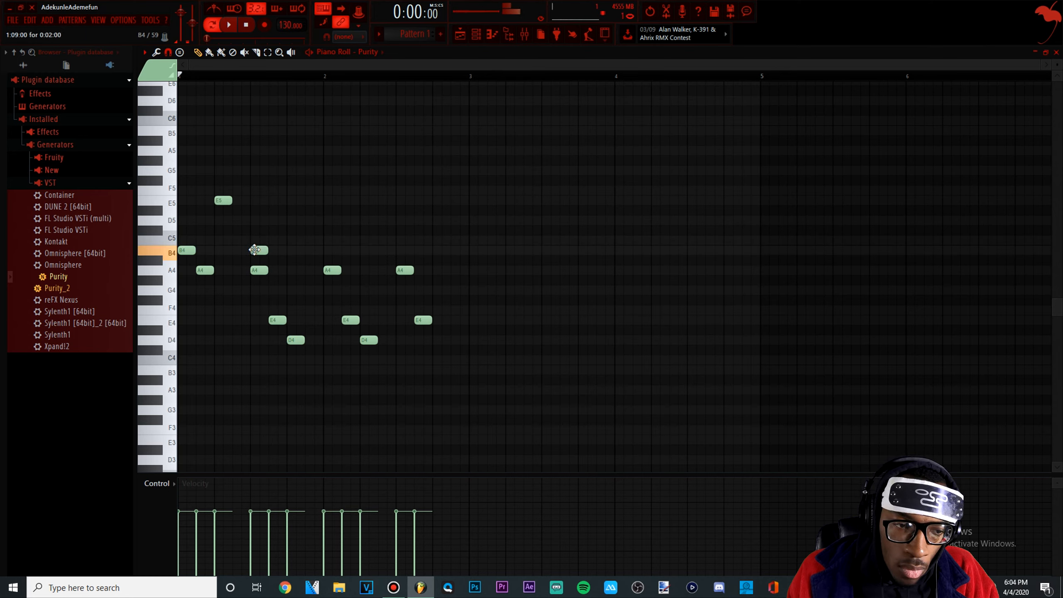
Continue the new melody after E5 with B4 and C5, shifted onto the fourth and fifth steps.
left_click(268, 239)
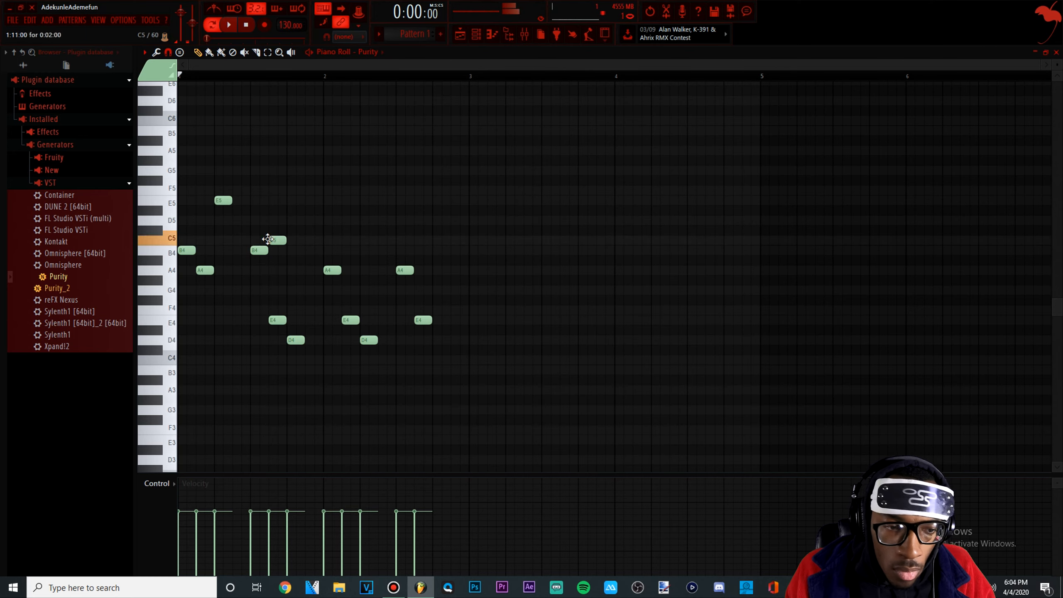
key("space")
left_click_drag(306, 272, 245, 248, "ctrl")
key("space")
left_click(278, 320)
key("space")
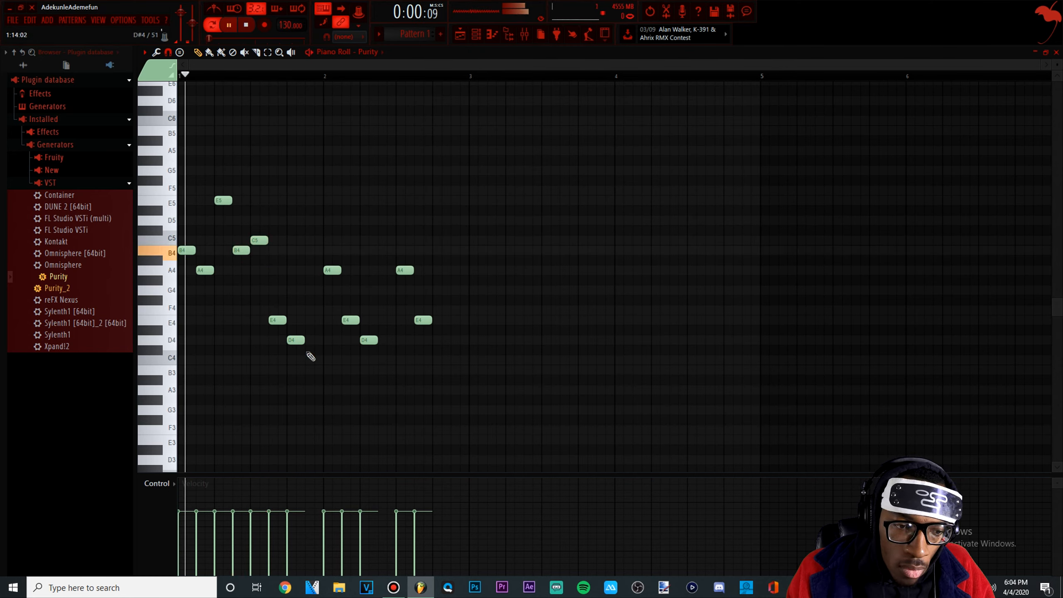
Stretch the first bar's E4 note to the end of the bar and delete the leftover old notes around it.
right_click(296, 339)
left_click_drag(286, 319, 322, 319)
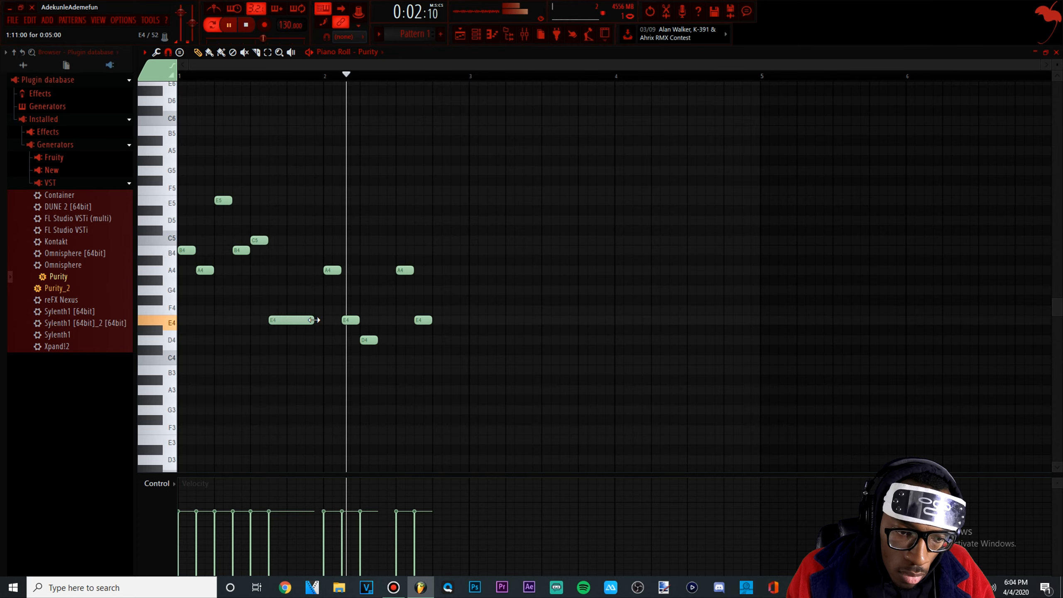
left_click_drag(517, 363, 303, 240, "ctrl")
key("Delete")
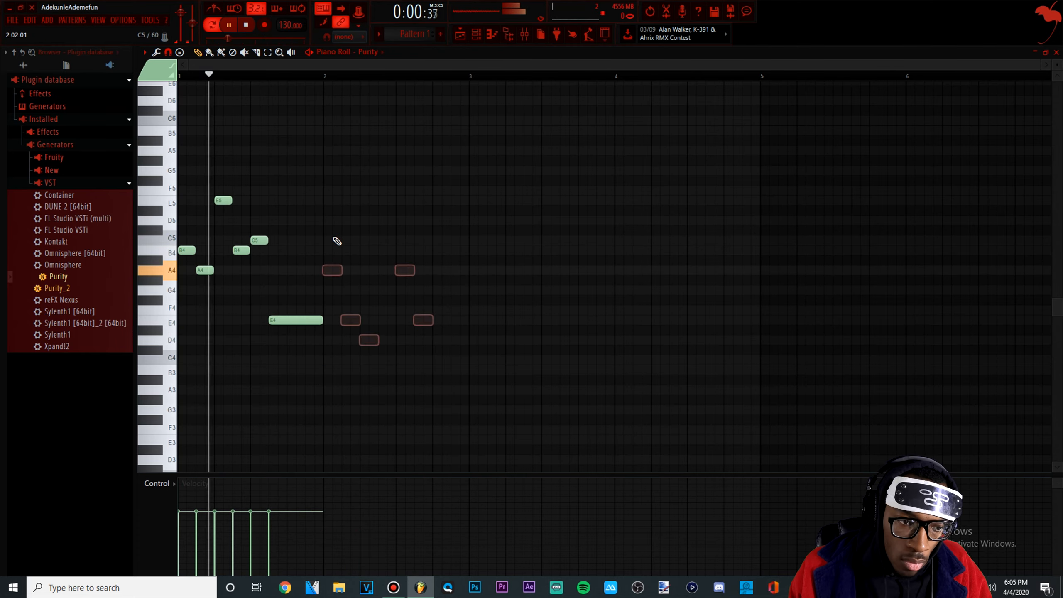
Duplicate the one-bar melody into the second bar and raise all notes by one octave.
left_click_drag(401, 383, 143, 123, "ctrl")
key("ctrl+b")
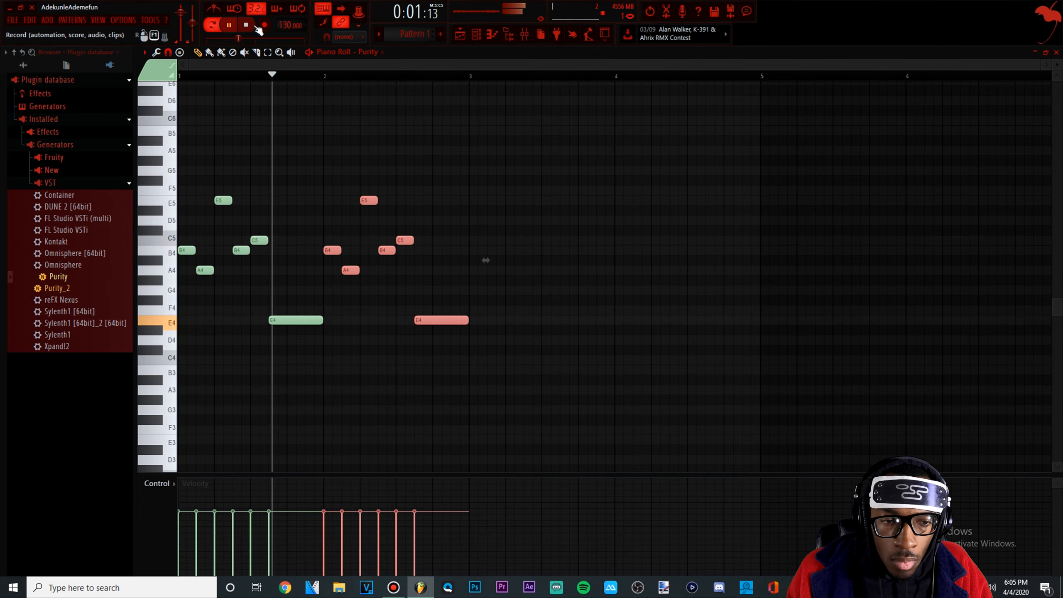
key("ctrl+a")
key("ctrl+Up")
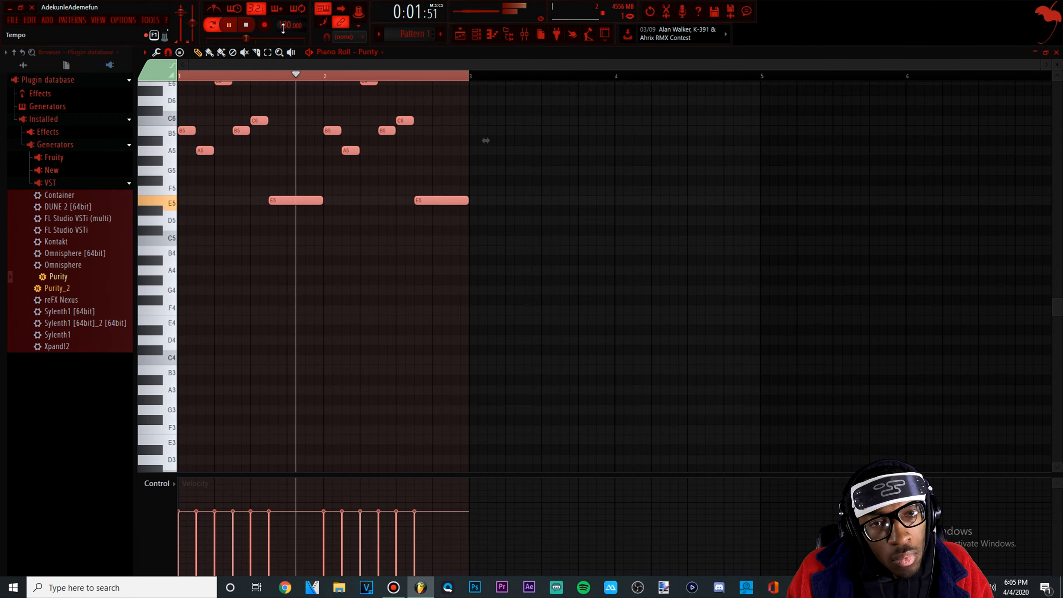
Enable Gross Beat on mixer Insert 1 and set the project tempo to 151 BPM.
left_click(525, 35)
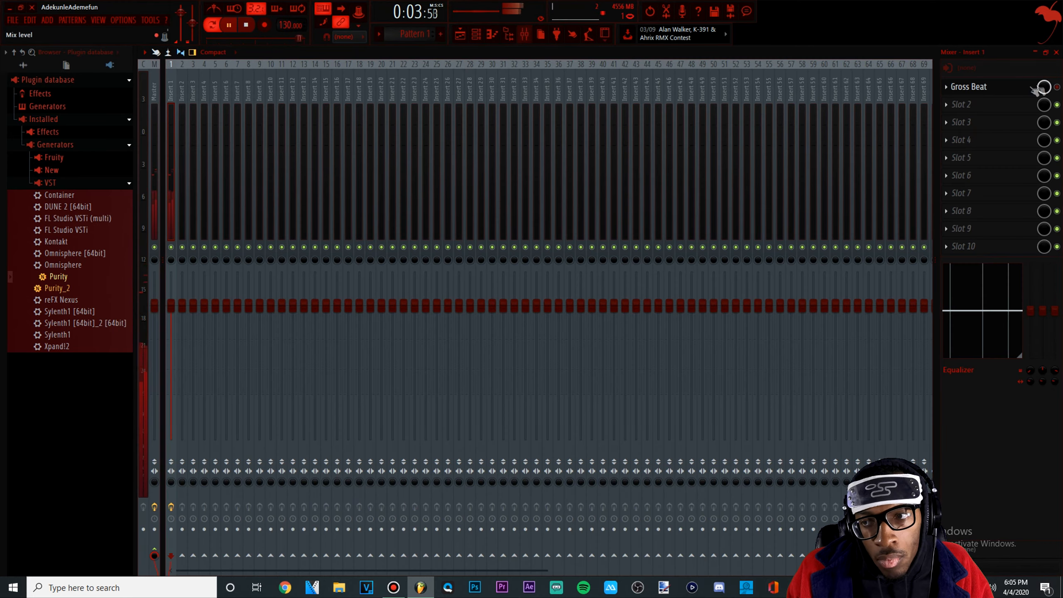
left_click(1011, 93)
left_click(1056, 87)
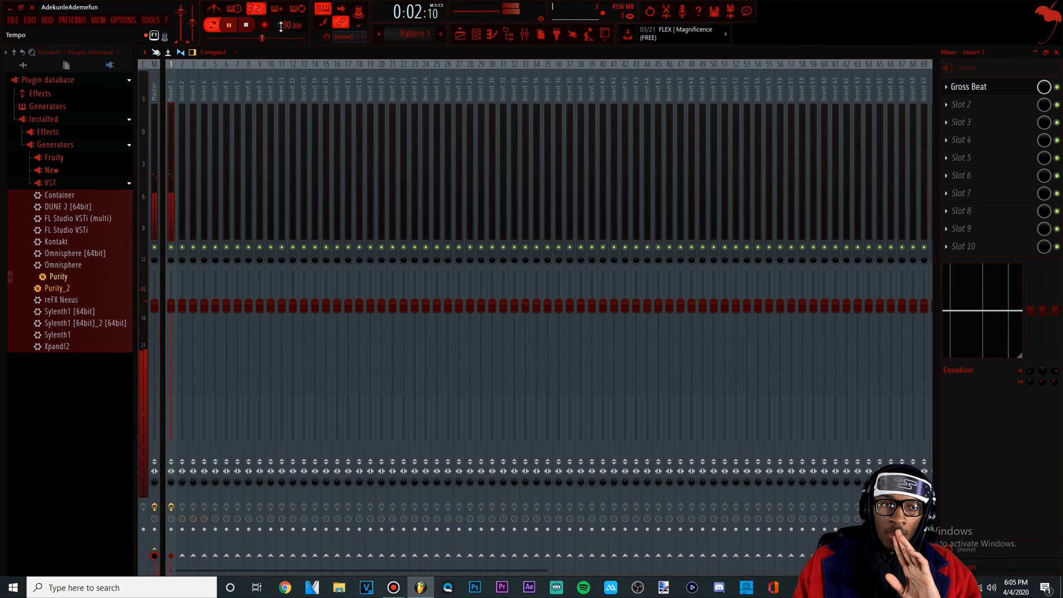
left_click_drag(280, 26, 280, 9)
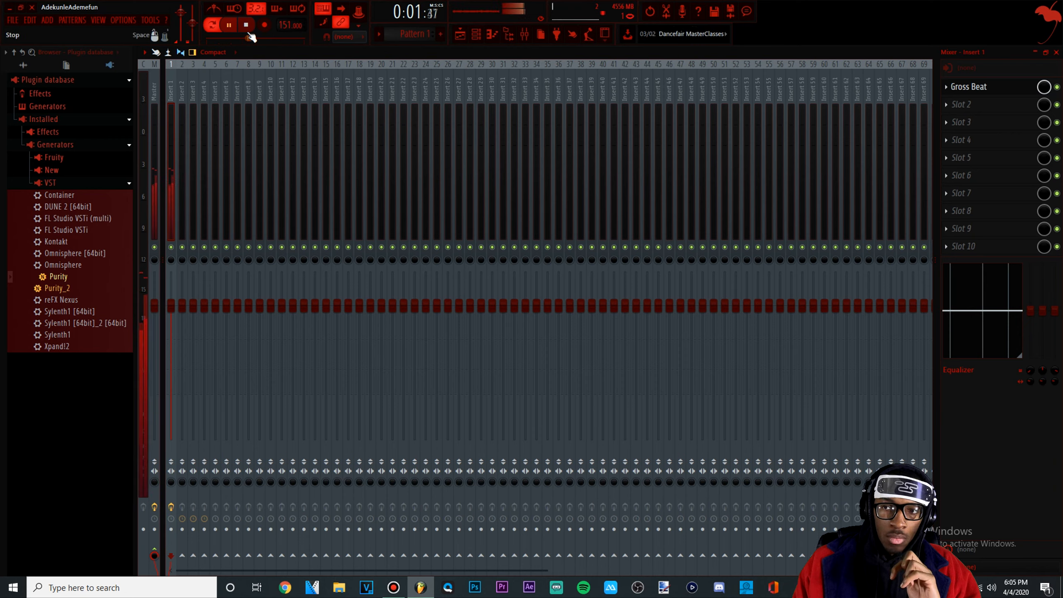
Raise the end point of Gross Beat's 1/2 Speed curve to about division 2 and reduce the effect's mix level.
left_click(991, 91)
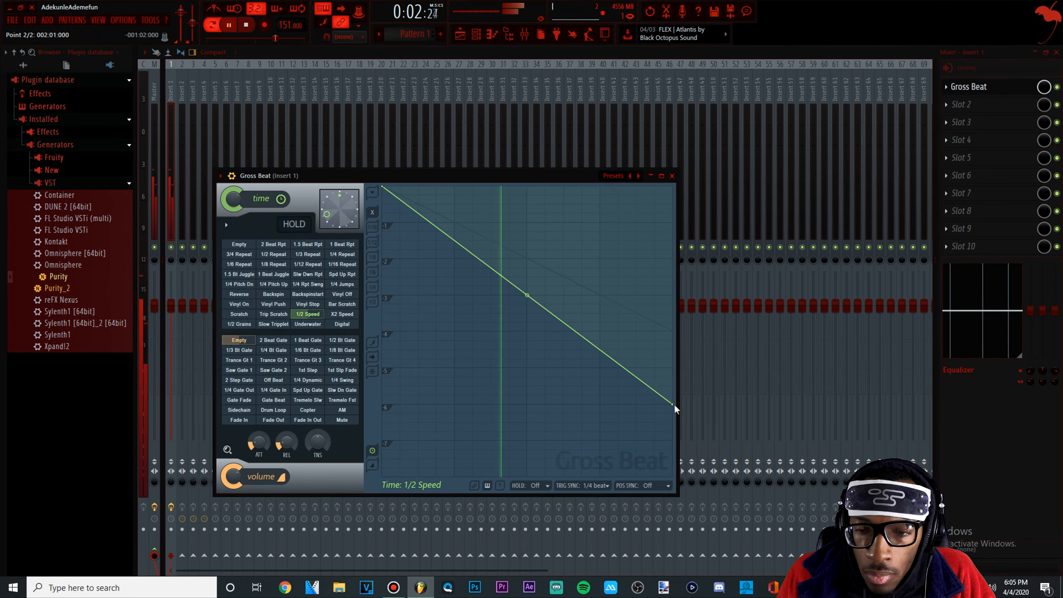
left_click_drag(681, 280, 673, 260)
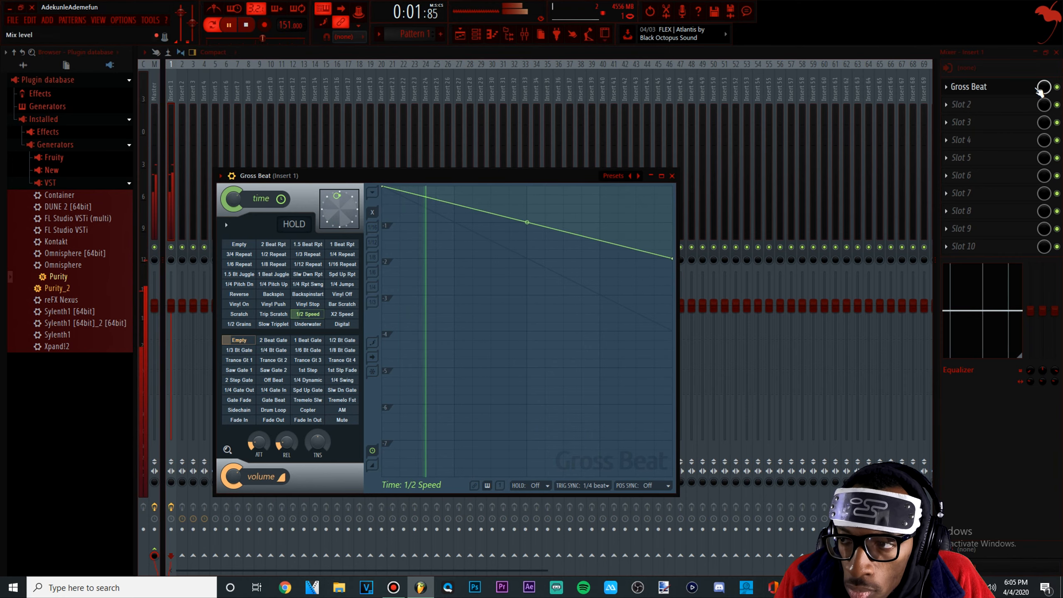
left_click_drag(1044, 88, 1044, 94)
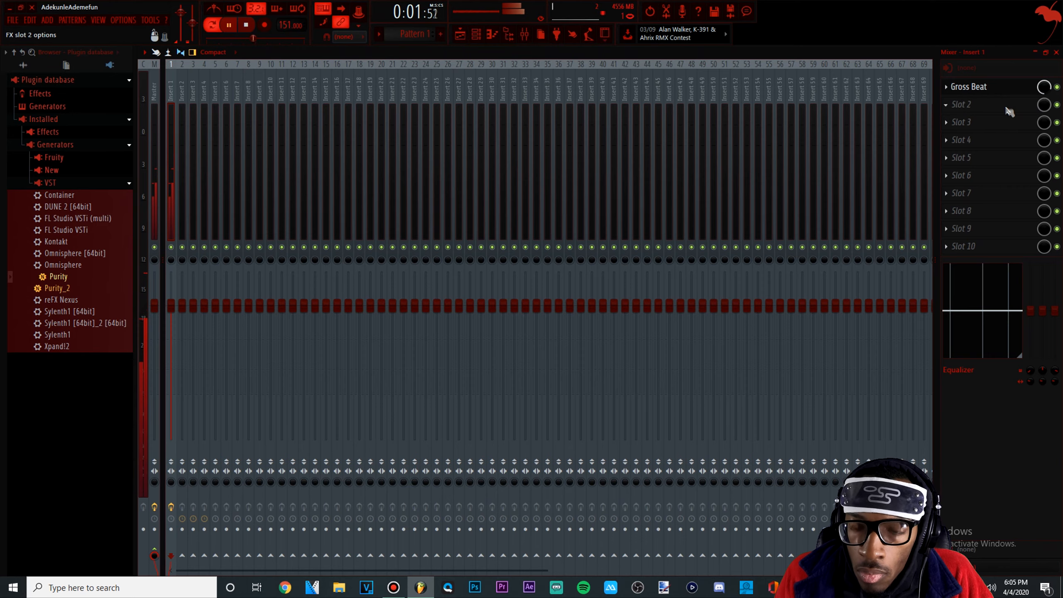
Add a second Gross Beat in slot 2 of Insert 1, with the Flanging preset and its WishWash 2 time pattern.
left_click(961, 109)
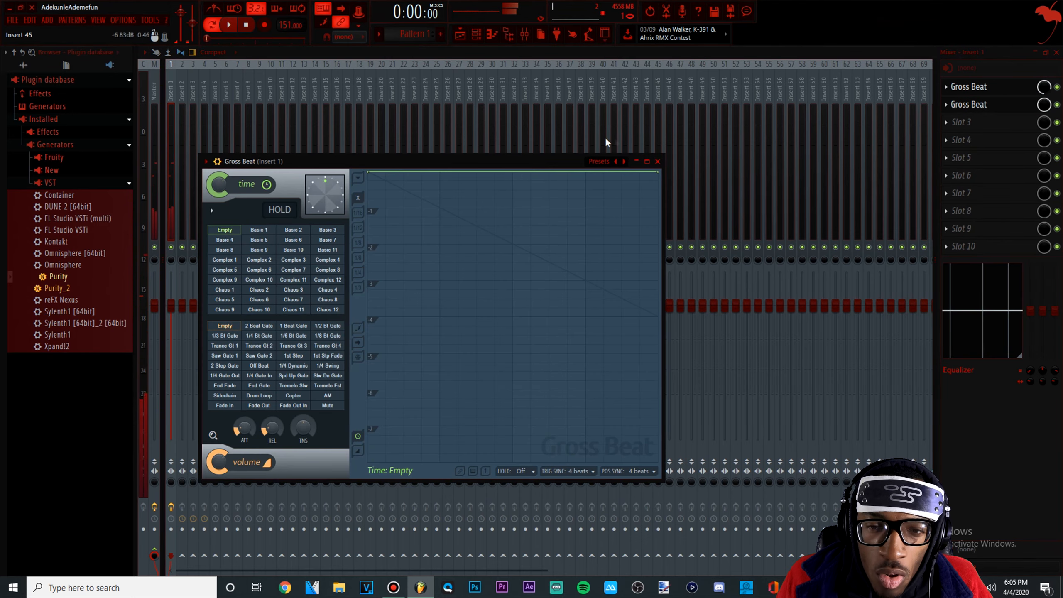
left_click(604, 162)
left_click(614, 186)
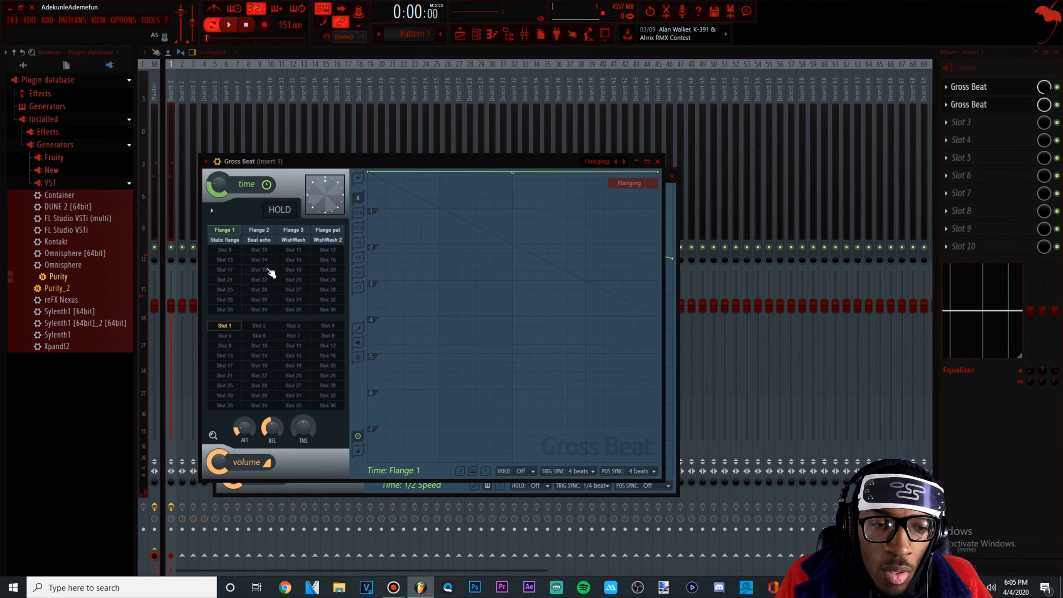
left_click(328, 240)
key("space")
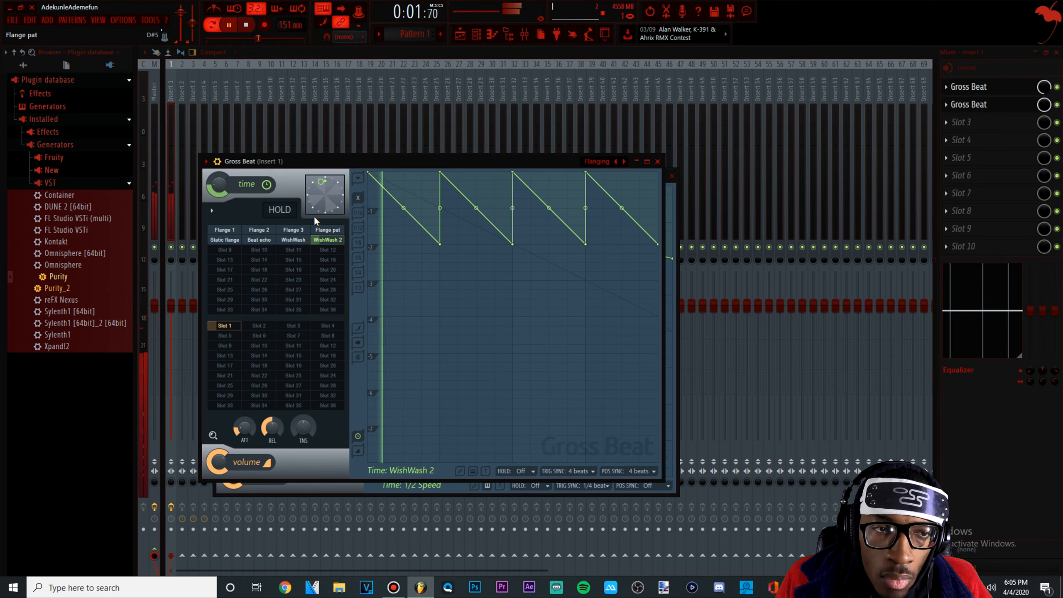
Stop playback and add a second Purity instrument to the channel rack.
left_click(476, 34)
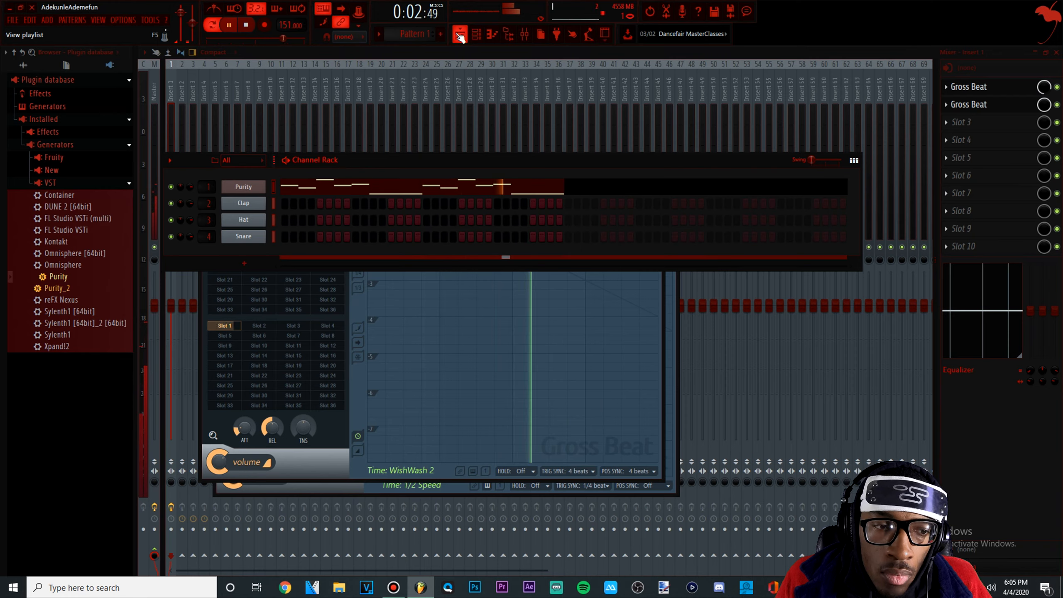
key("space")
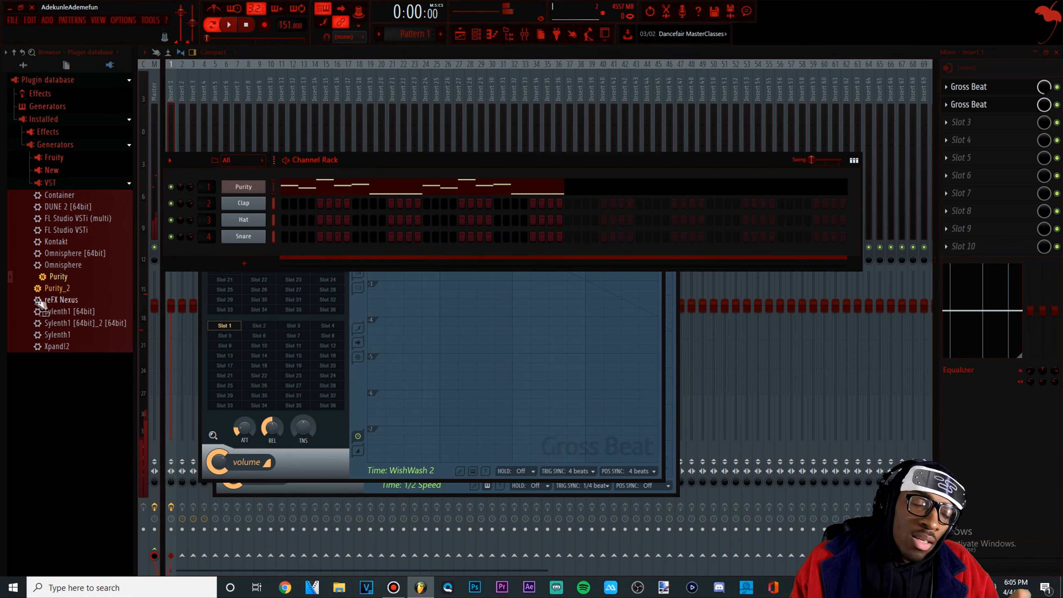
left_click_drag(65, 285, 247, 241)
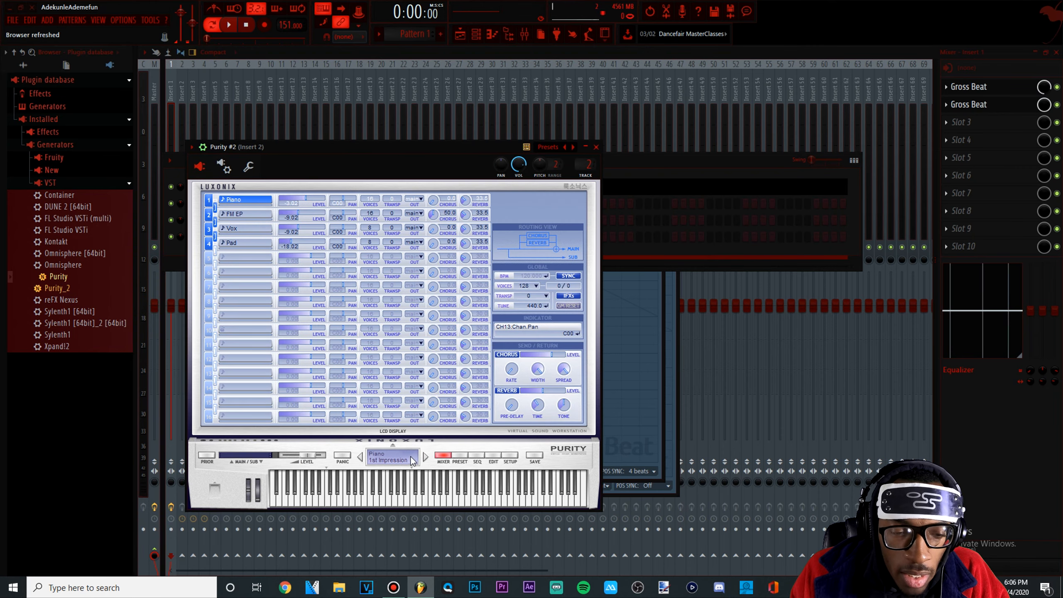
Audition string presets in Purity #2 against the melody and load SynthString 6 from the Strings category.
left_click(464, 456)
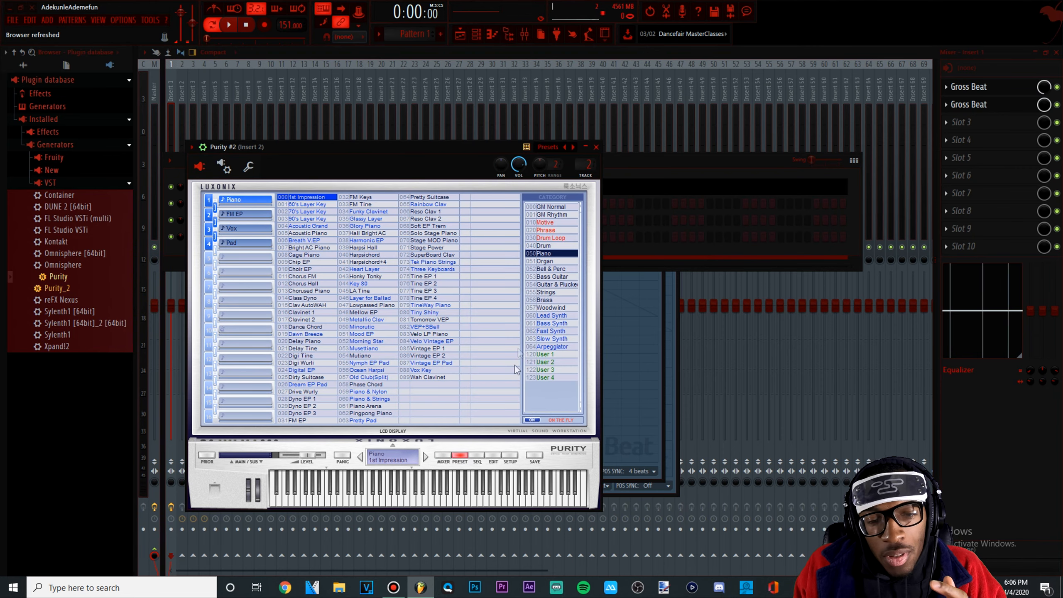
left_click(546, 291)
key("space")
left_click(304, 254)
left_click(367, 196)
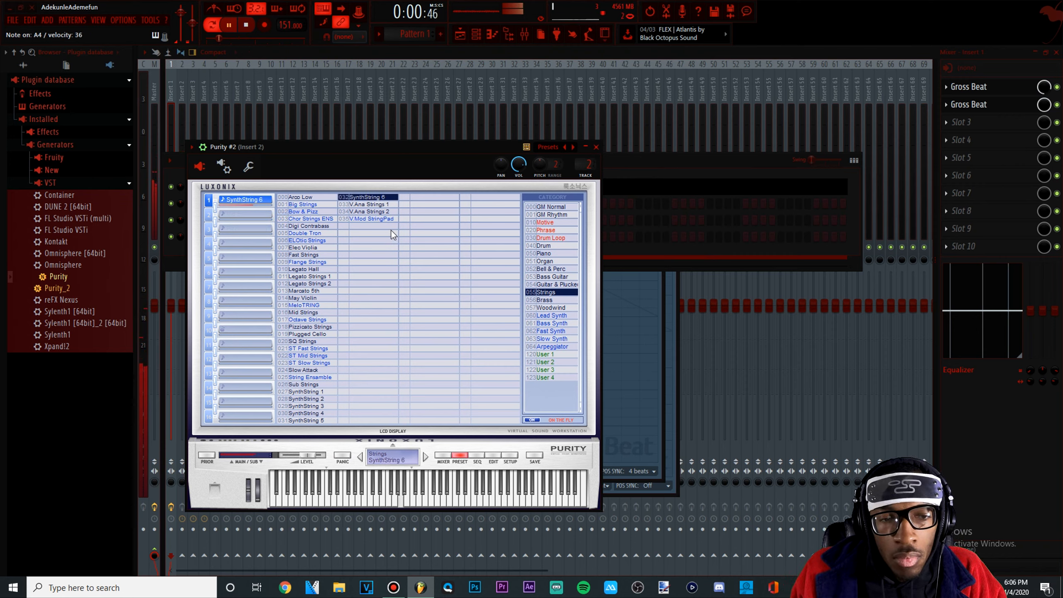
Restart playback of the melody and open the piano roll for Purity #2.
left_click(246, 25)
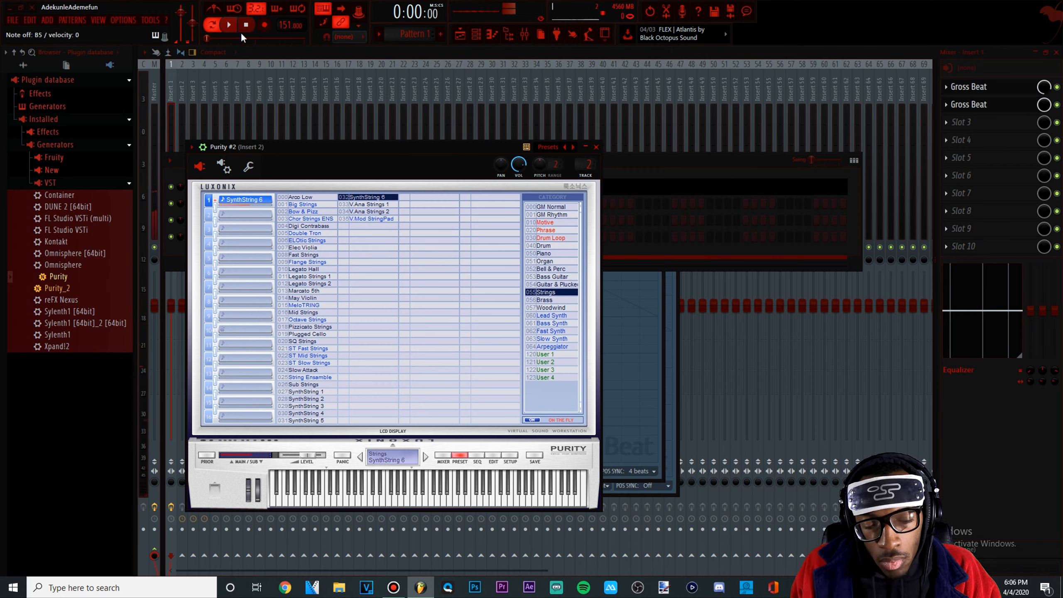
left_click(225, 26)
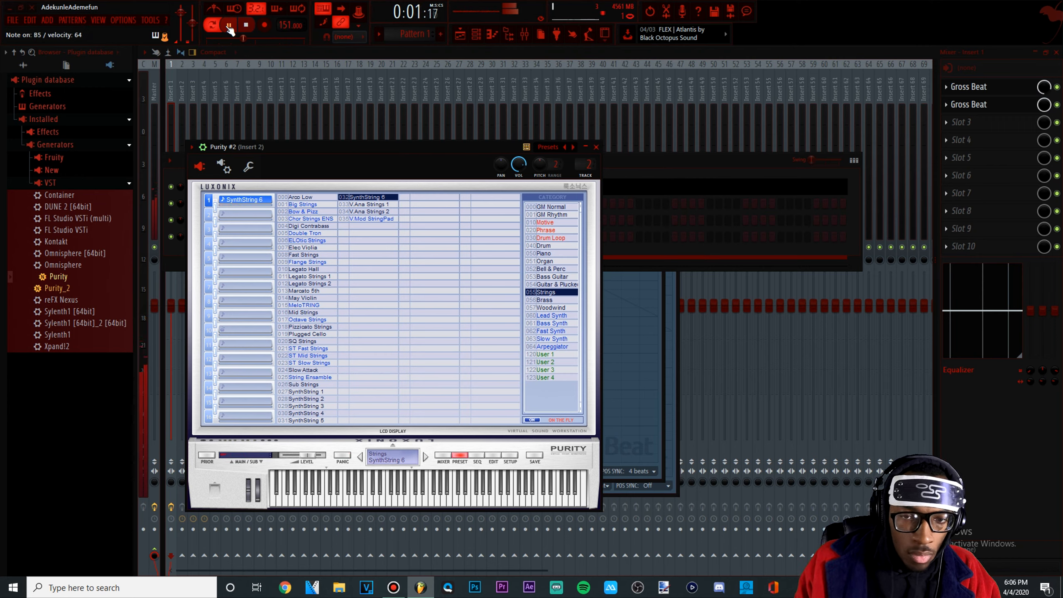
left_click(625, 156)
right_click(259, 213)
left_click(284, 200)
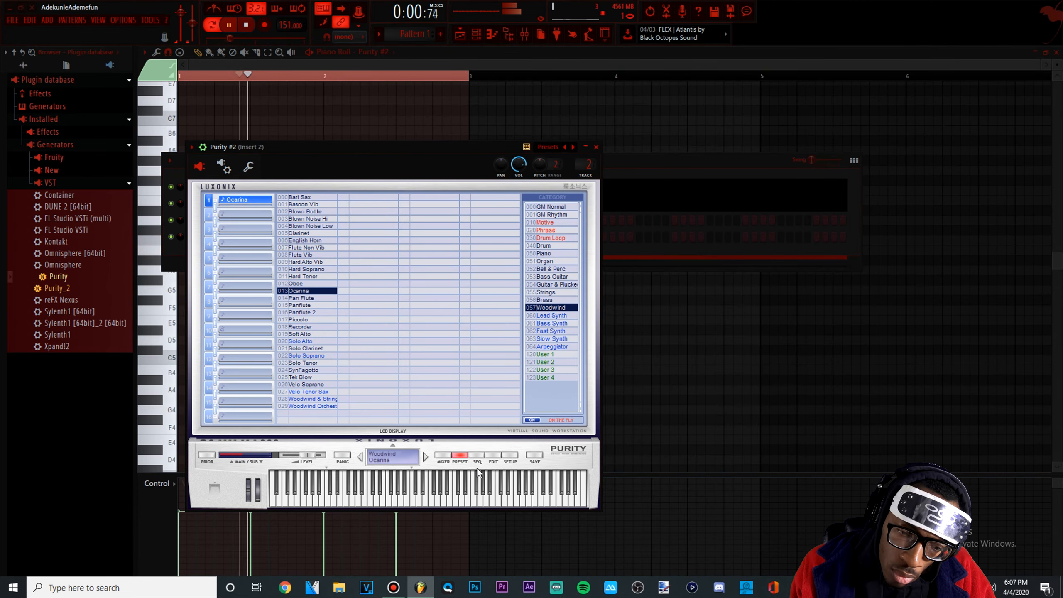
Set the Ocarina sound's first insert effect to Crusher and open the effect slot 1 options on mixer Insert 2.
left_click(493, 455)
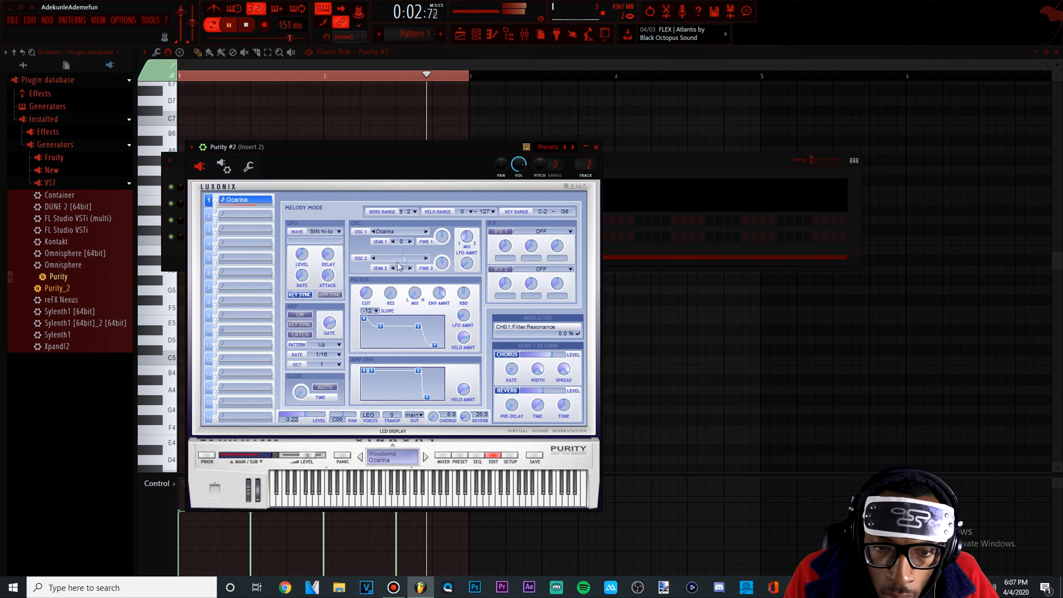
left_click(544, 231)
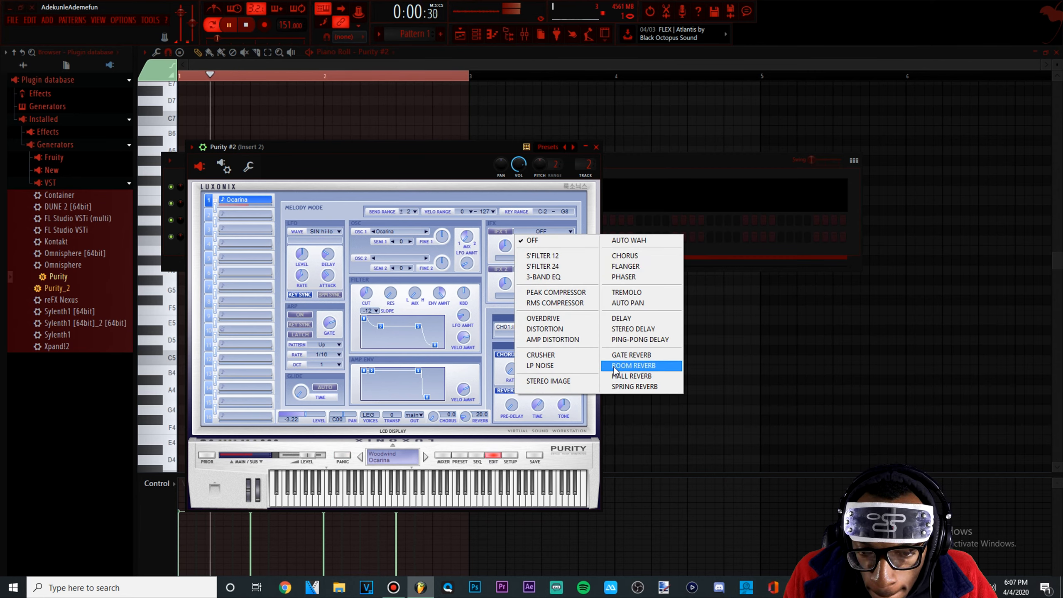
left_click(540, 355)
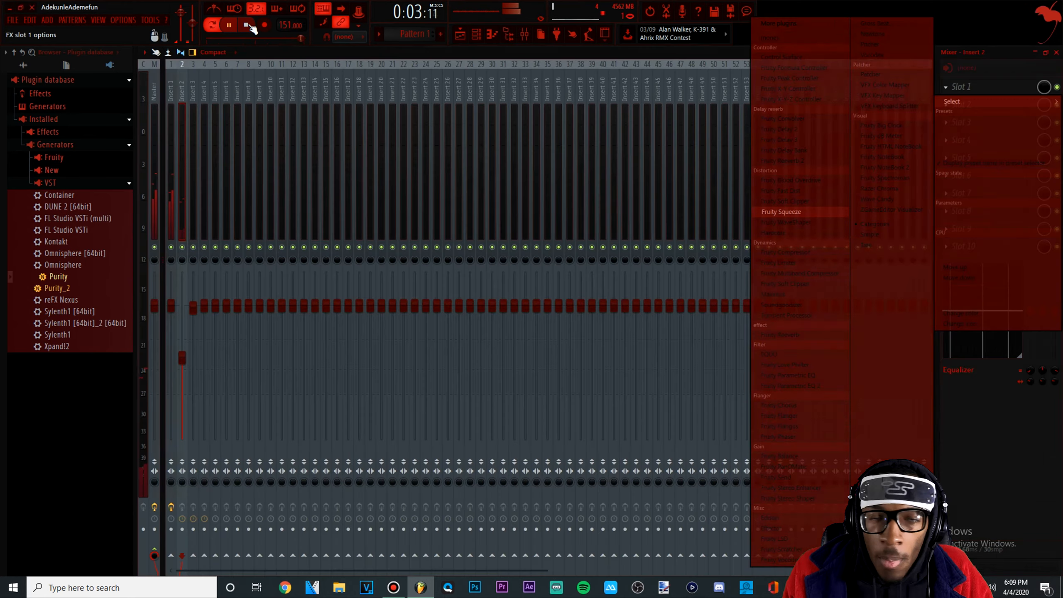
left_click(958, 88)
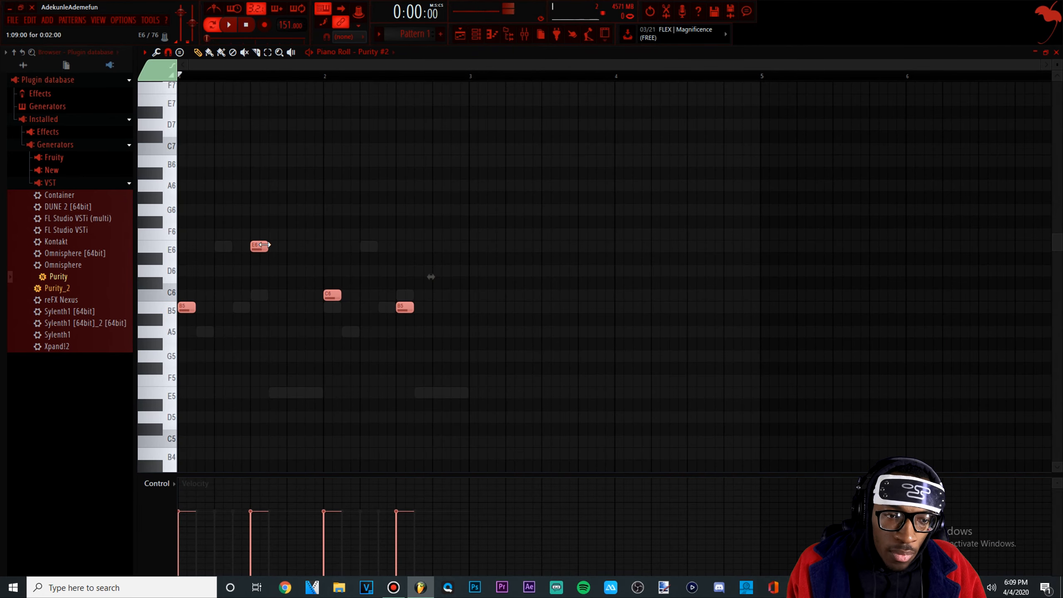
Lengthen the four Purity #2 notes to four steps, and add an E5 in bar 1 and an A5 at the start of bar 2.
left_click_drag(264, 244, 282, 246)
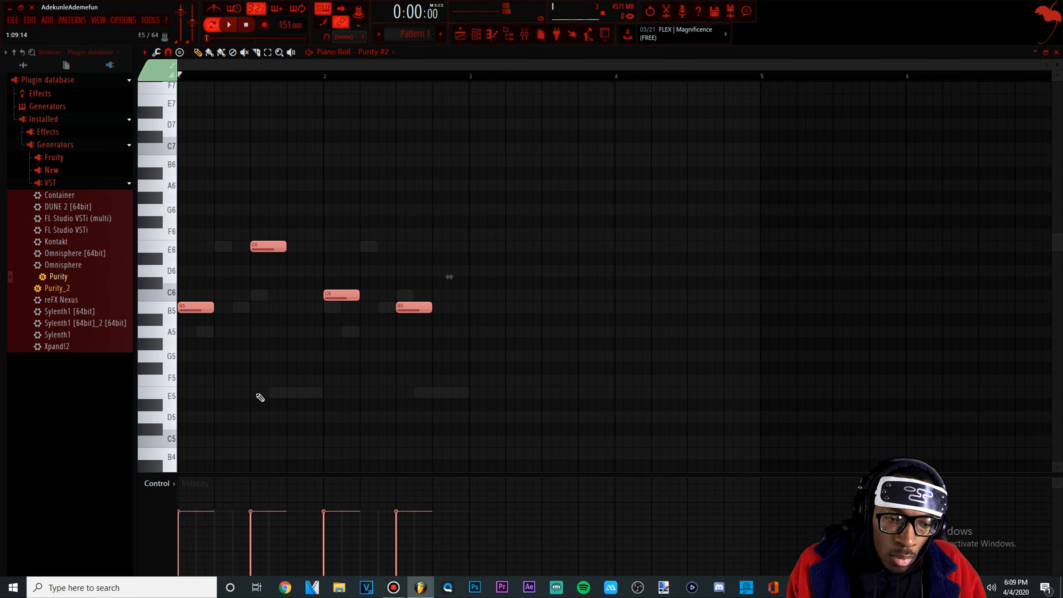
left_click(259, 397)
left_click_drag(322, 357, 325, 326)
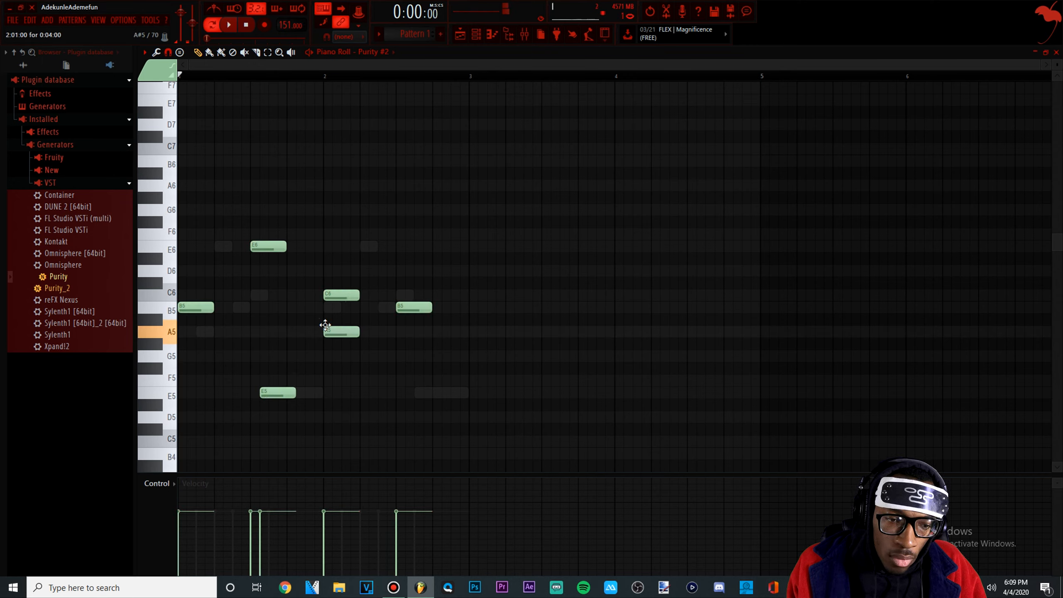
Move the C6 note in bar 2 to B5 at step 5 and delete the E6 note in bar 1.
left_click_drag(362, 296, 351, 307)
key("space")
right_click(268, 246)
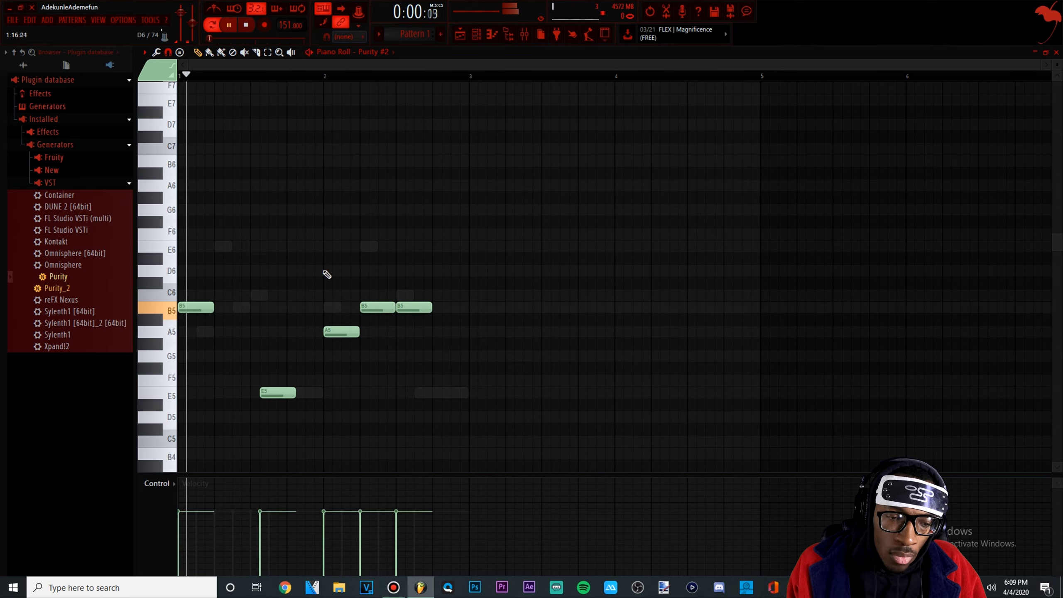
Shift the E5 note to bar 1 step 9 and the A5 note to bar 1 step 13, checking by playback.
left_click_drag(274, 393, 264, 393)
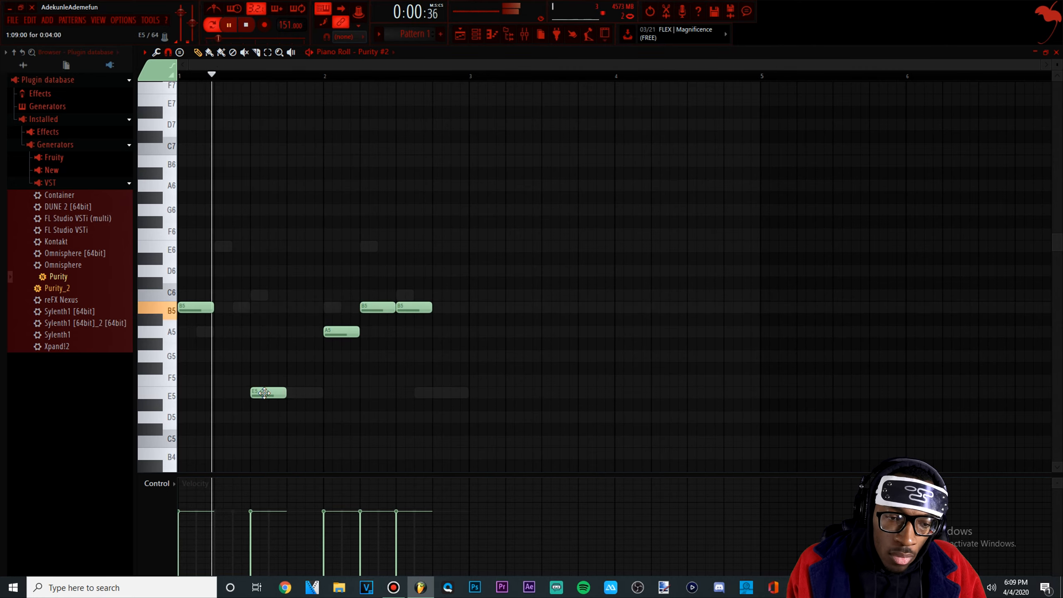
key("space")
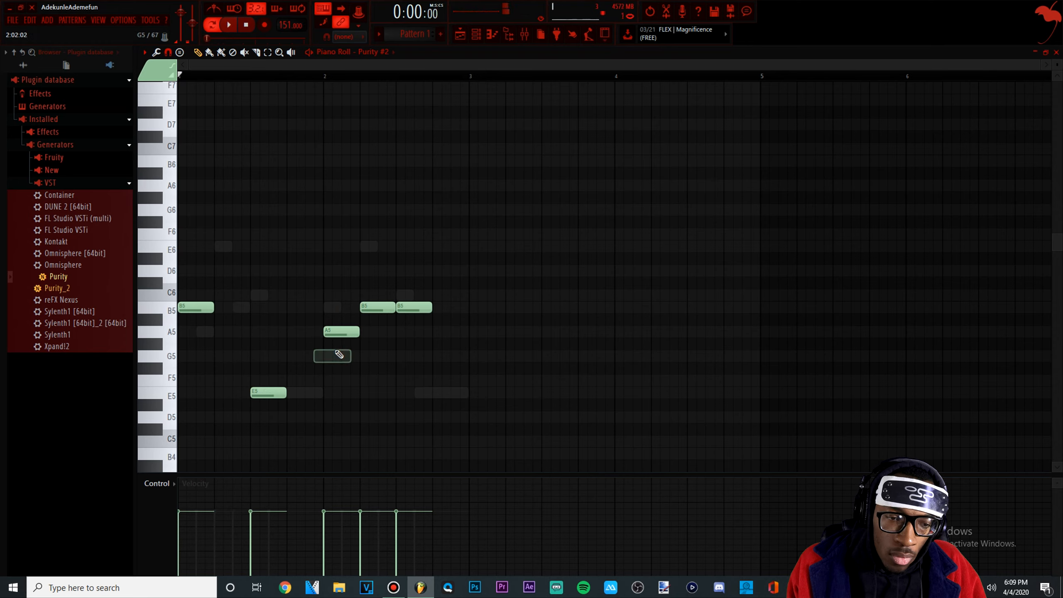
left_click_drag(330, 331, 312, 331)
key("space")
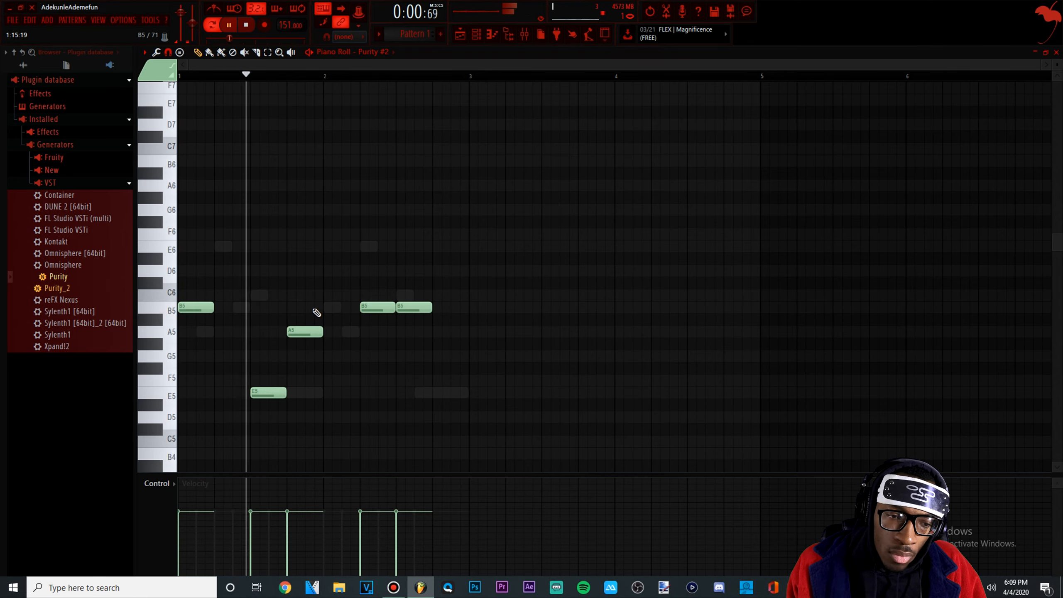
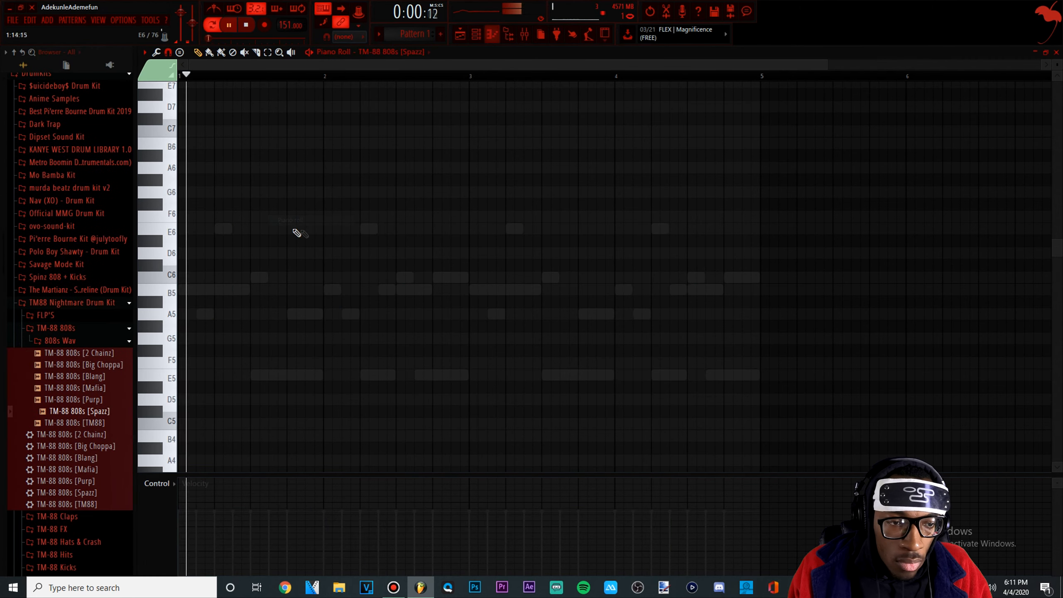
Place eight-step notes for the Spazz 808: E6 at the start of bar 1, E5 at bar 1 step 13 and bar 2 step 9.
left_click(207, 229)
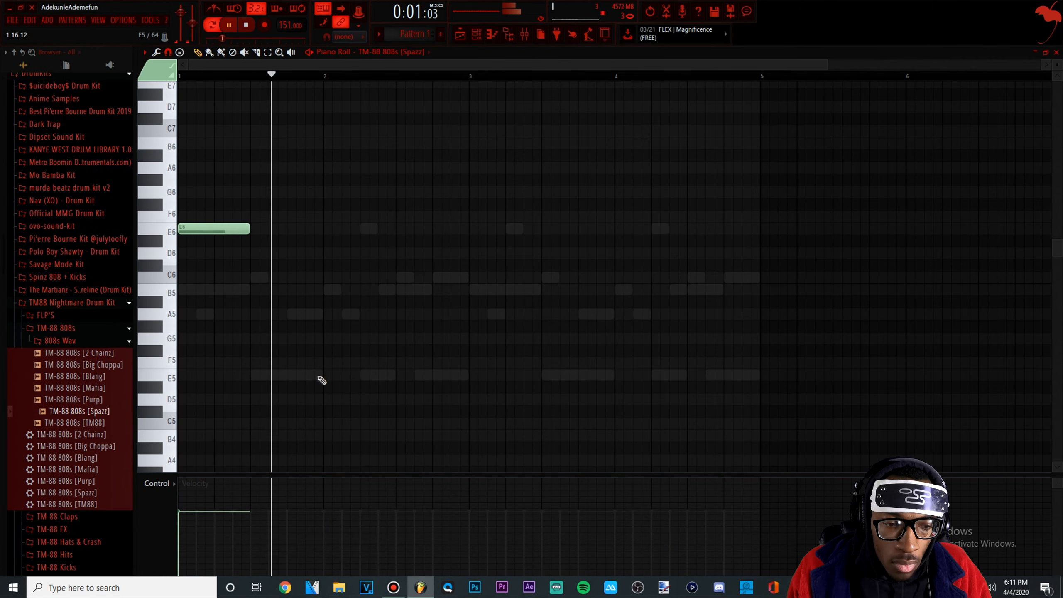
left_click(288, 375)
key("space")
key("space")
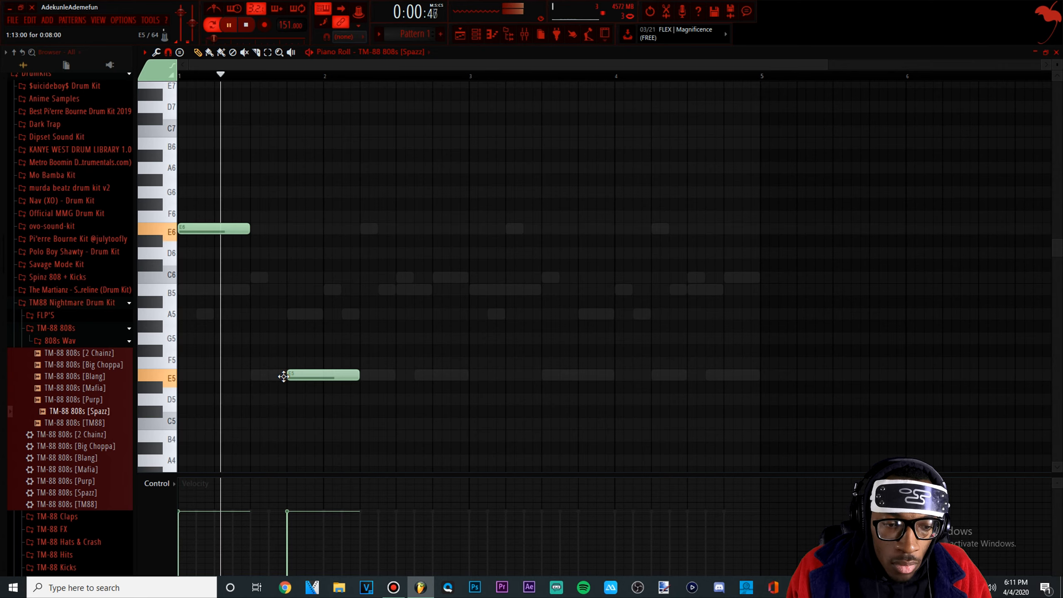
key("space")
left_click(433, 375)
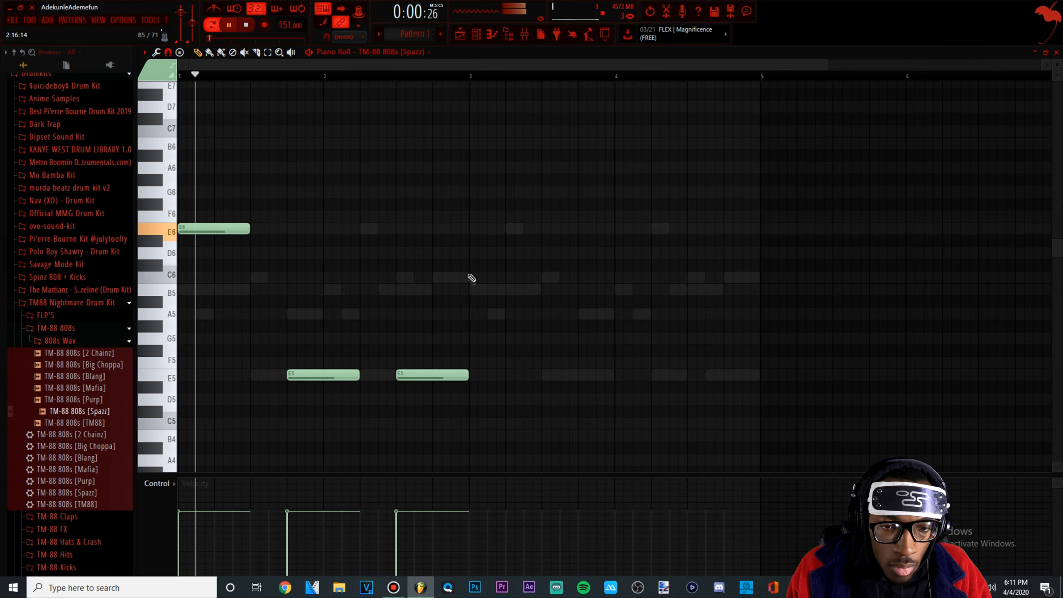
Add two two-step E6 notes to the 808 pattern in bar 3, at steps 1 and 7.
left_click(474, 230)
left_click_drag(537, 230, 488, 232)
key("space")
left_click(510, 216)
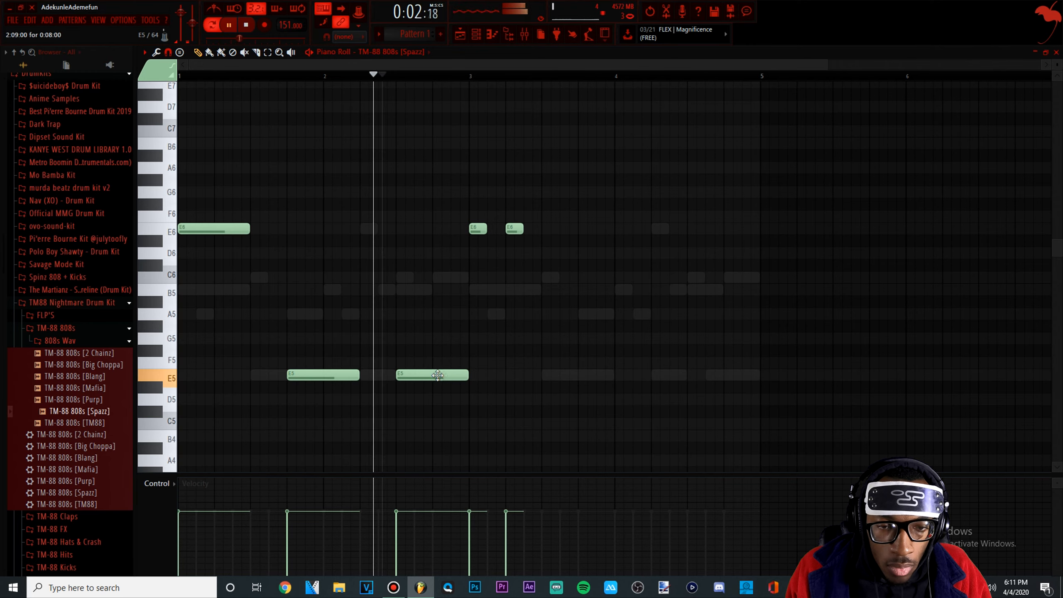
left_click_drag(510, 224, 527, 226)
left_click(506, 75)
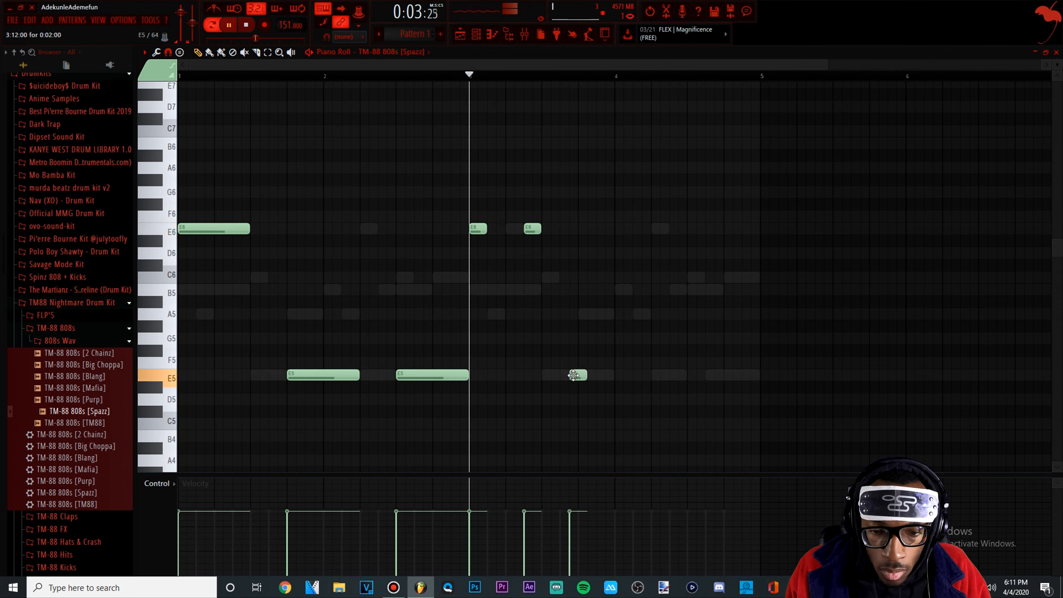
Position a two-step E5 808 note at bar 3 step 13 and add a C6 note at bar 4 step 9.
left_click_drag(573, 375, 583, 375)
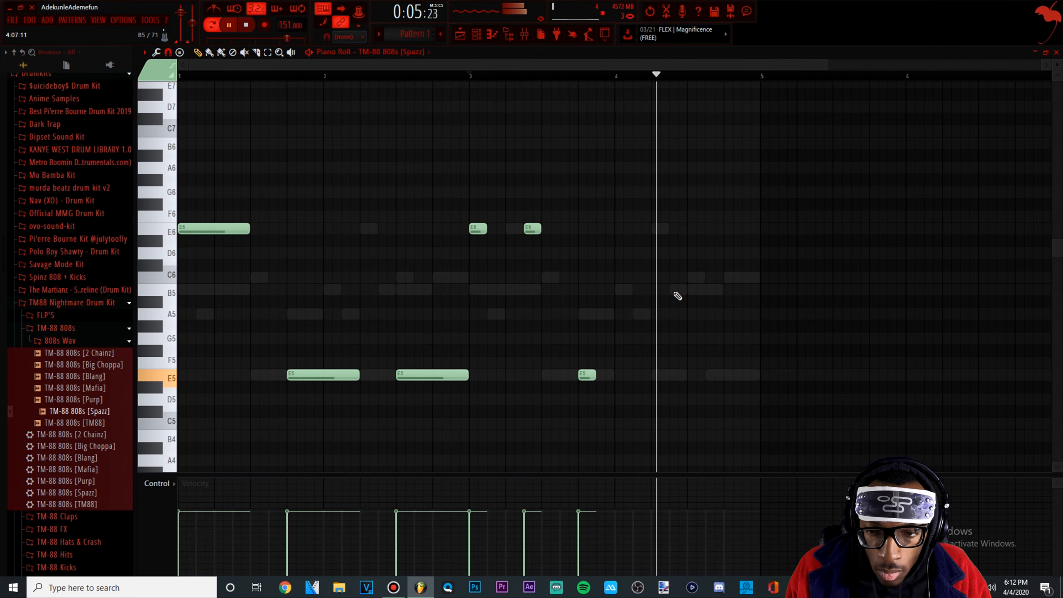
key("space")
left_click(687, 289)
key("space")
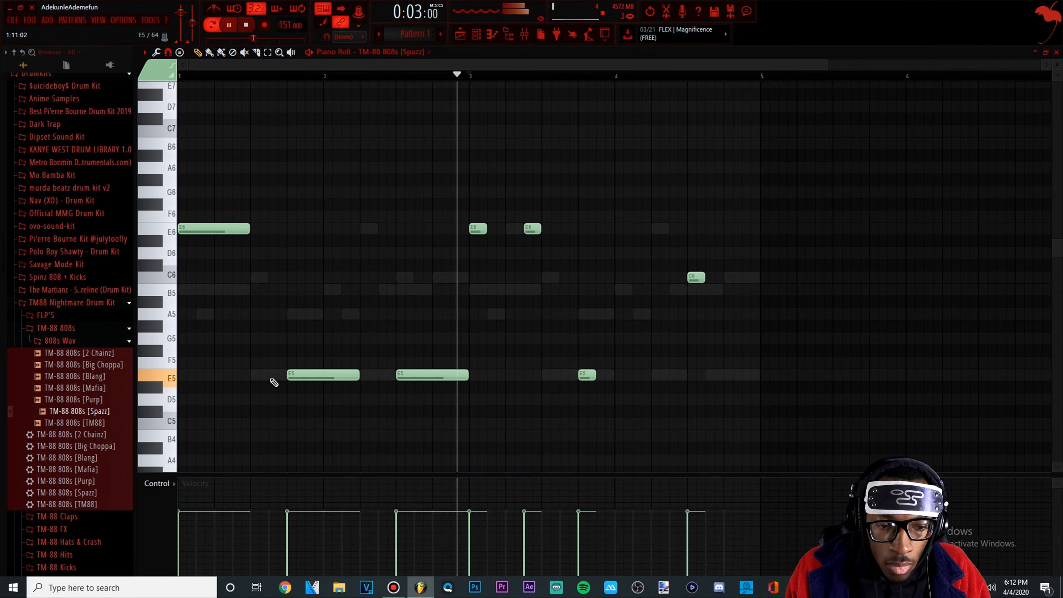
Add a two-step E5 808 note at bar 3 step 11 and shorten the opening E6 note to two steps.
key("space")
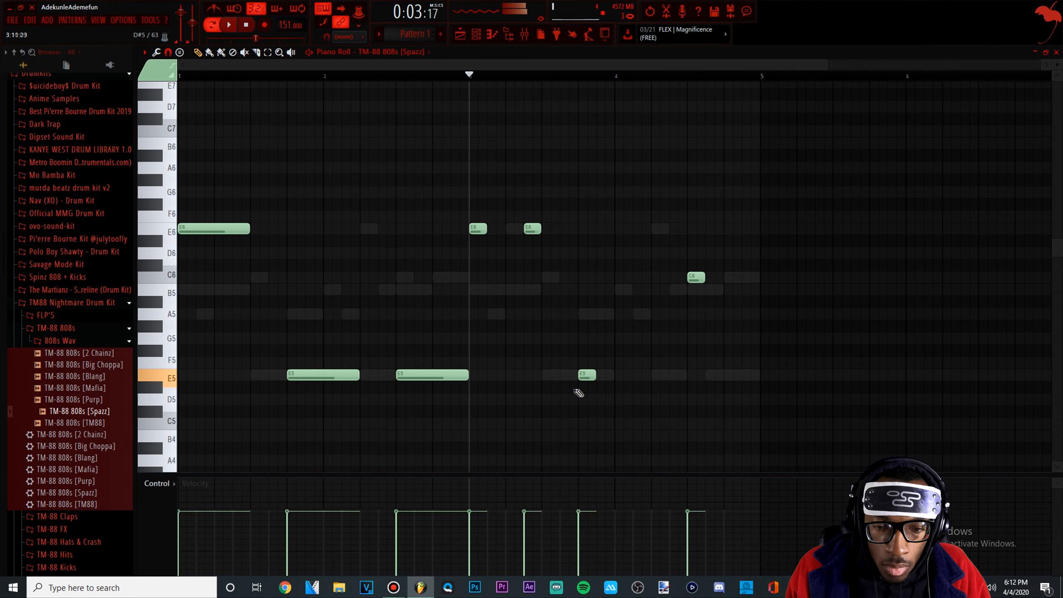
key("space")
mouse_move(565, 374)
left_mouse_down()
mouse_move(594, 374)
mouse_move(562, 375)
left_mouse_up()
key("space")
key("space")
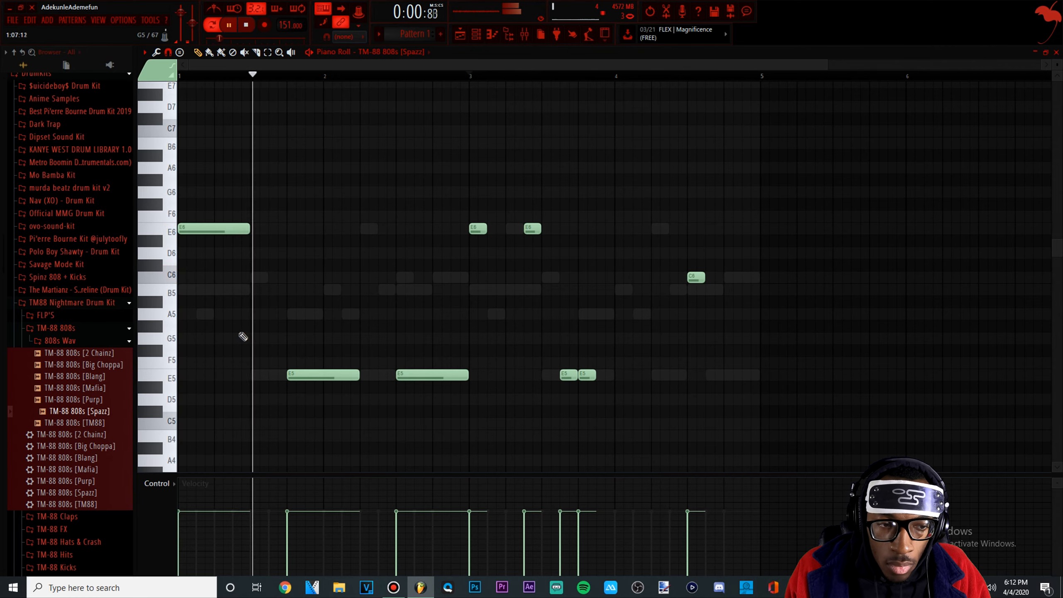
left_click_drag(249, 229, 204, 231)
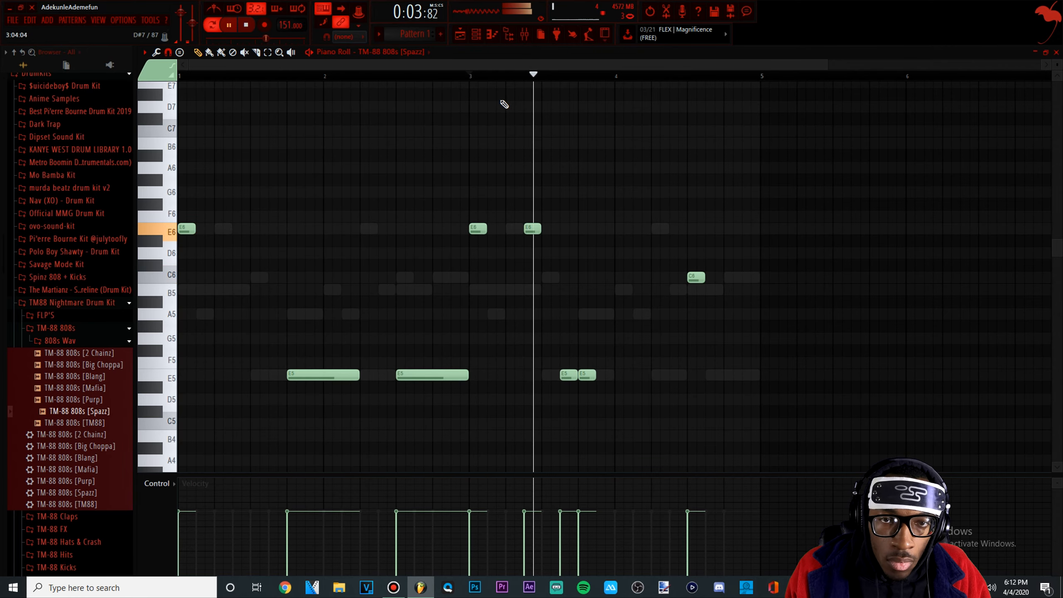
Reactivate all mixer tracks and route the TM-88 808s [Spazz] channel to mixer Insert 10.
left_click(524, 34)
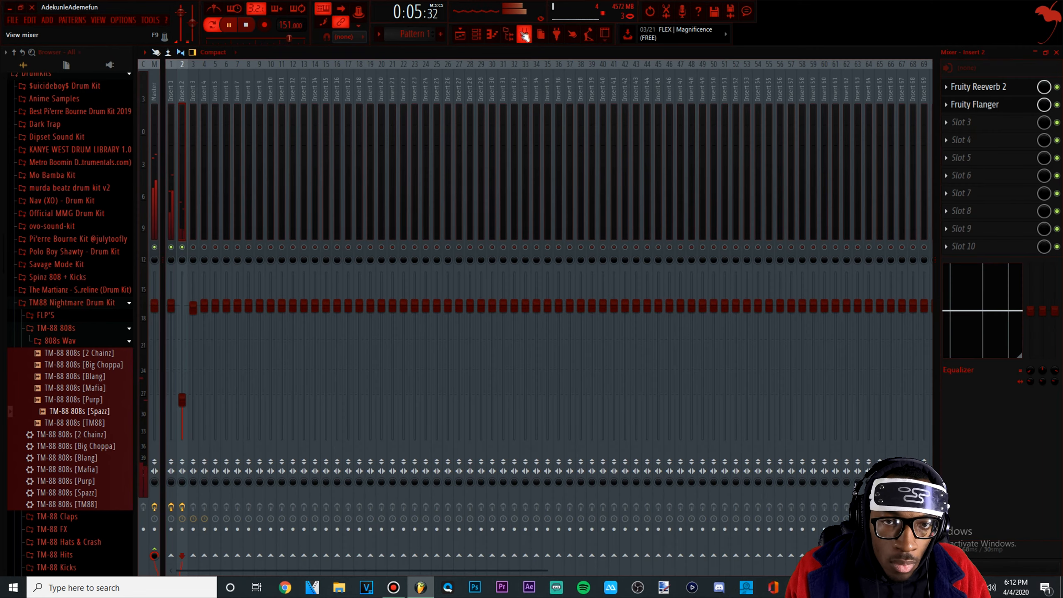
right_click(183, 247)
left_click(476, 35)
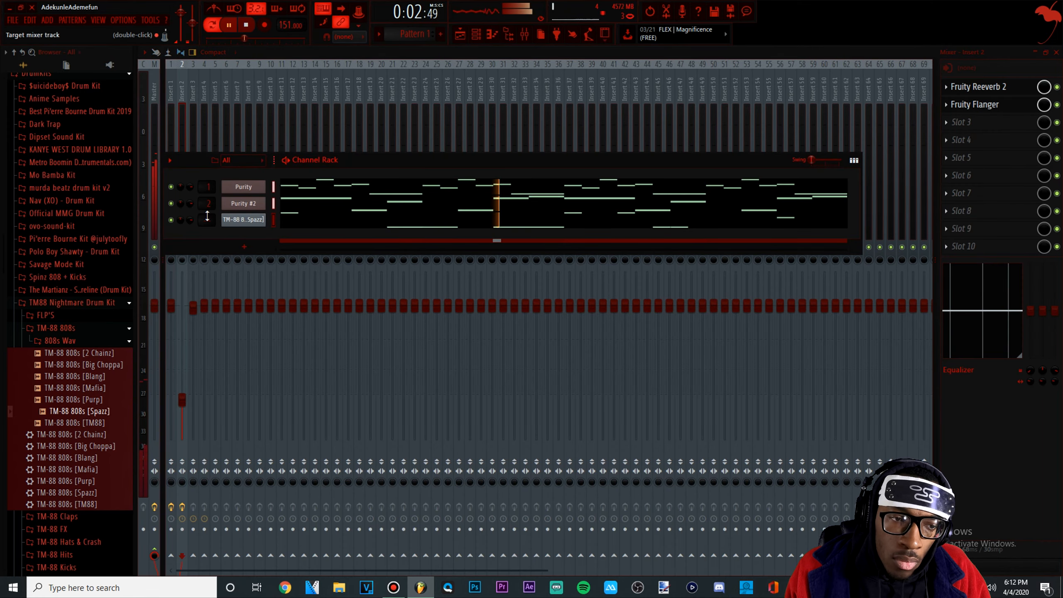
left_click_drag(205, 218, 205, 214)
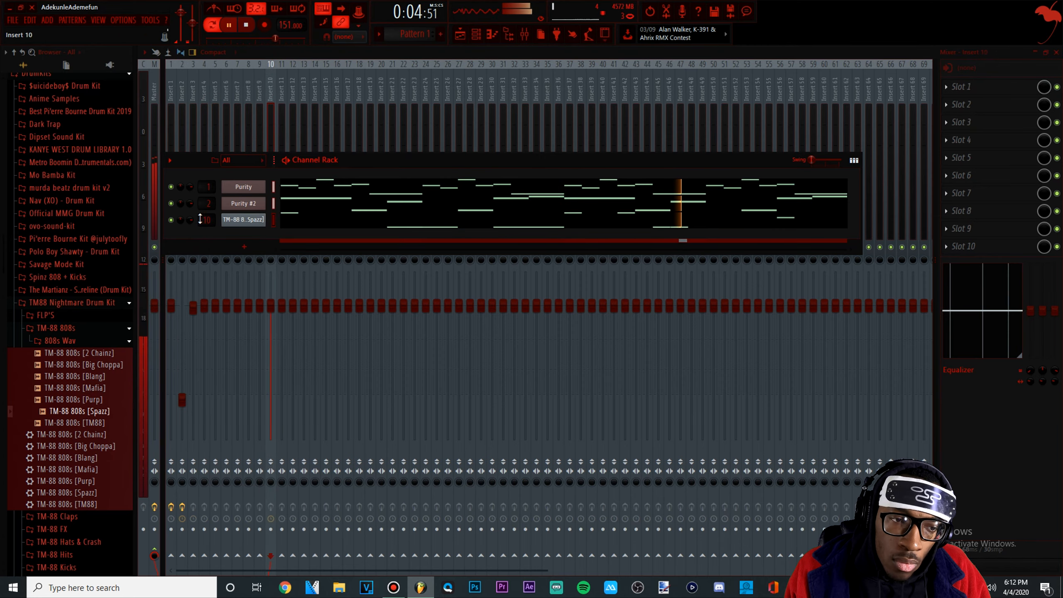
Load Fruity WaveShaper in slot 1 of Insert 10 and bend its curve's midpoint upward while the beat plays.
key("space")
key("F6")
left_click(989, 89)
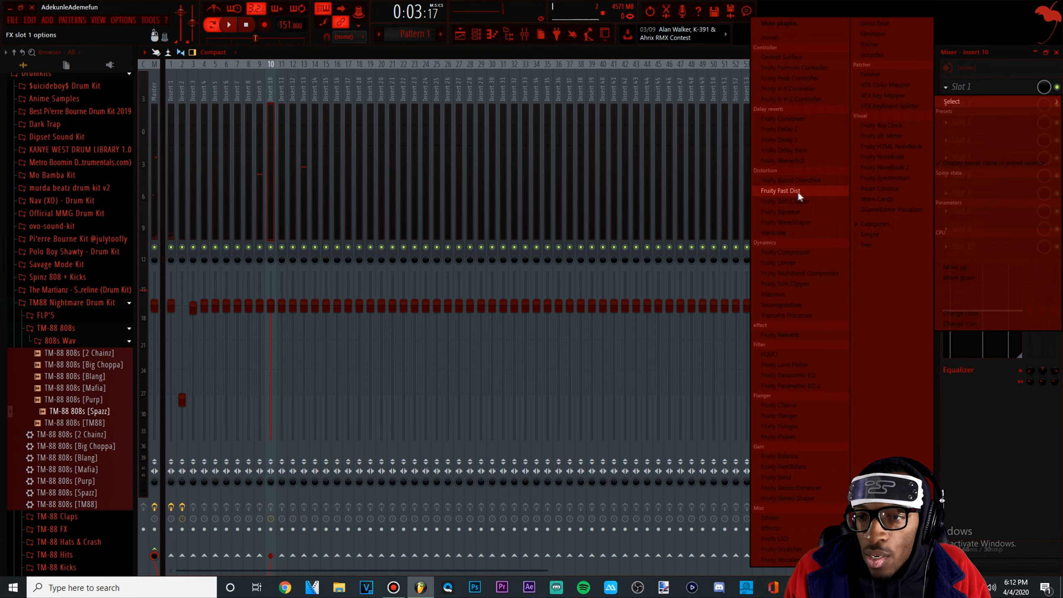
left_click(795, 190)
key("space")
left_click_drag(305, 242, 306, 239)
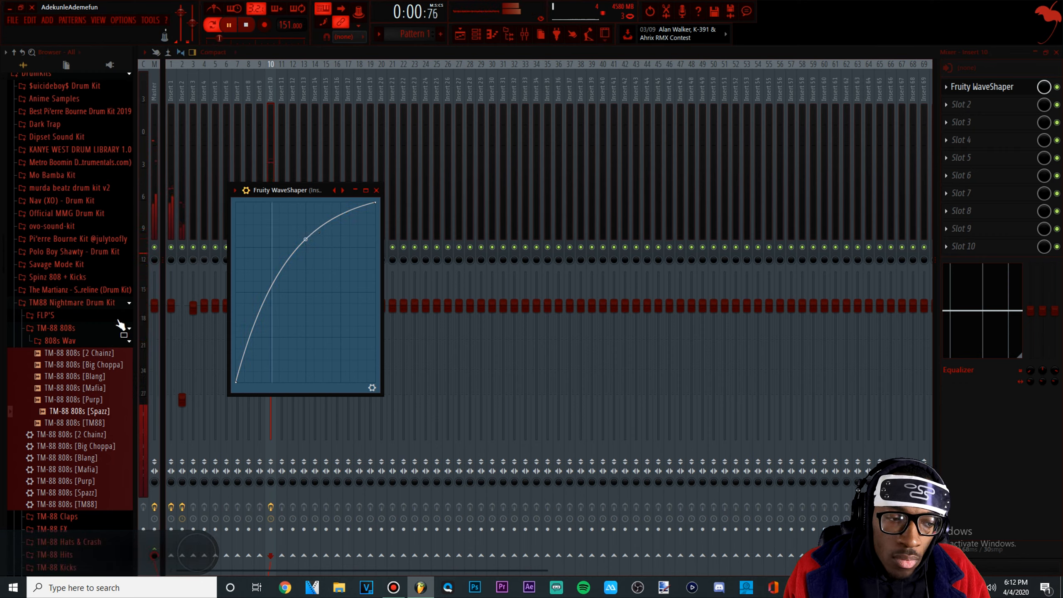
Collapse the TM-88 808s folder in the TM88 Nightmare Drum Kit.
left_click(101, 329)
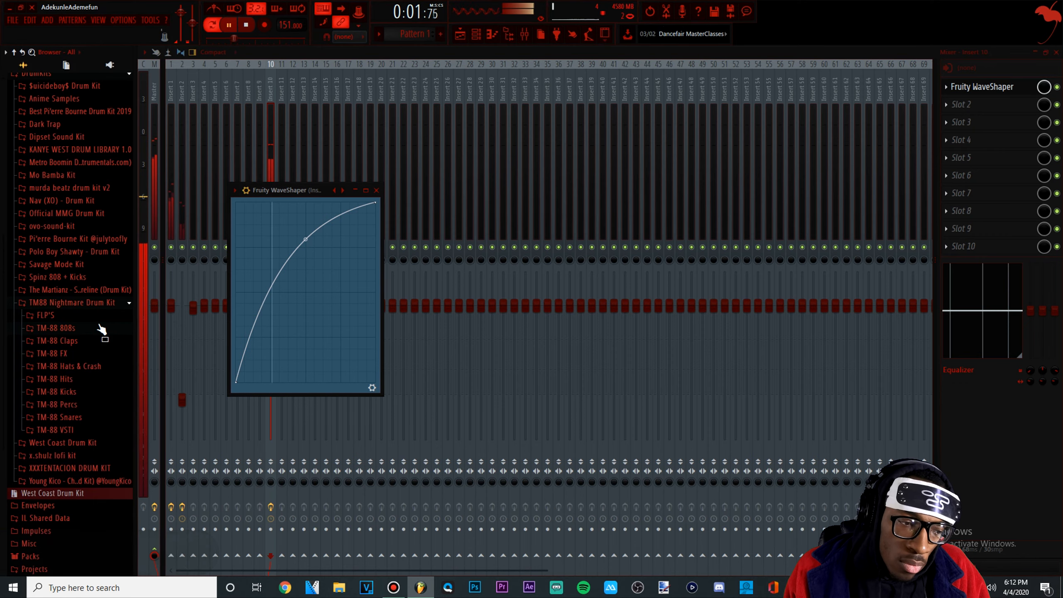
Add the TM-88 Kicks [Metro X TM-88] sample from the TM88 Nightmare Drum Kit's kicks folder as a new channel.
left_click(70, 397)
left_click_drag(79, 427, 244, 251)
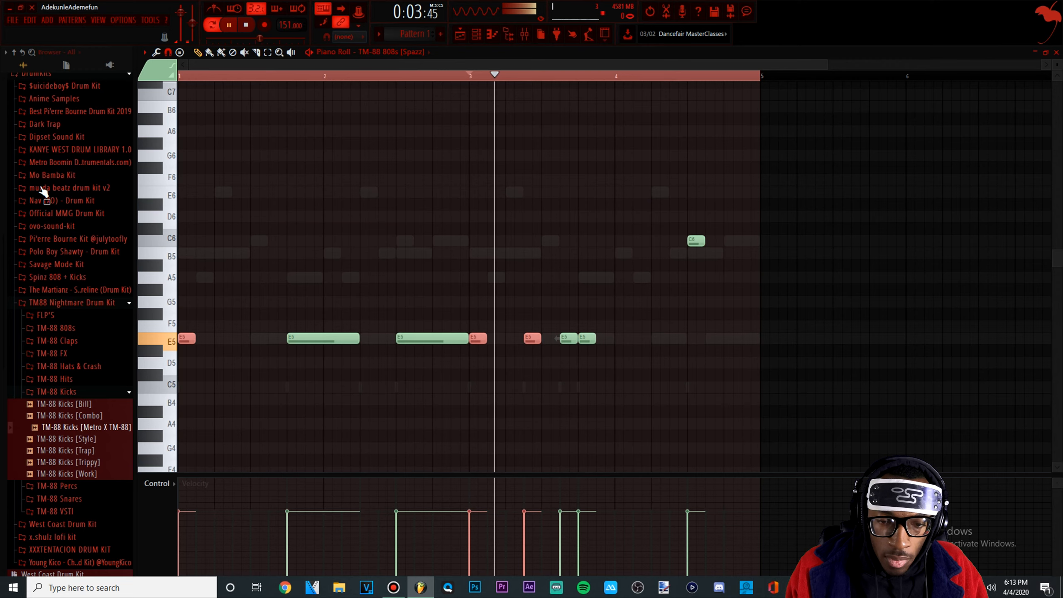
Transpose the three selected E5 808 notes at bar 1 step 1, bar 3 step 1 and bar 3 step 7 to B4.
key("space")
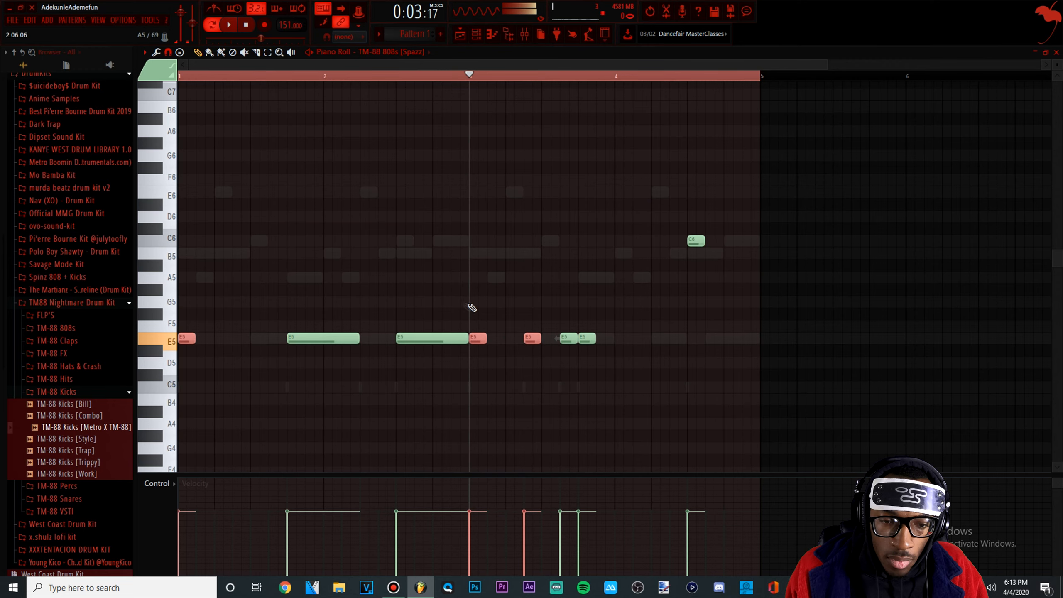
key("ctrl+Up")
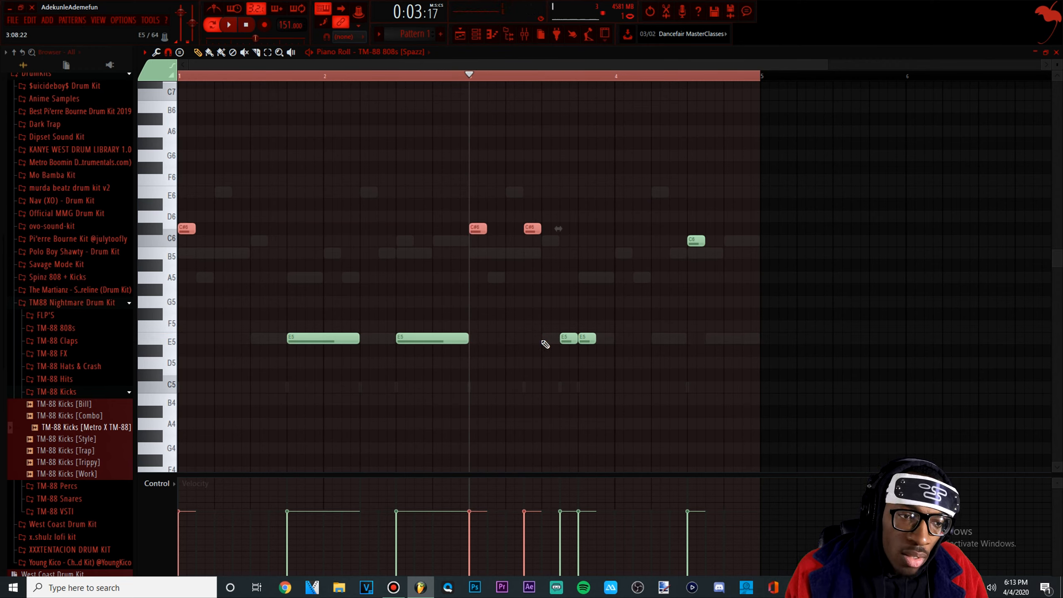
key("Down")
key("Down")
key("space")
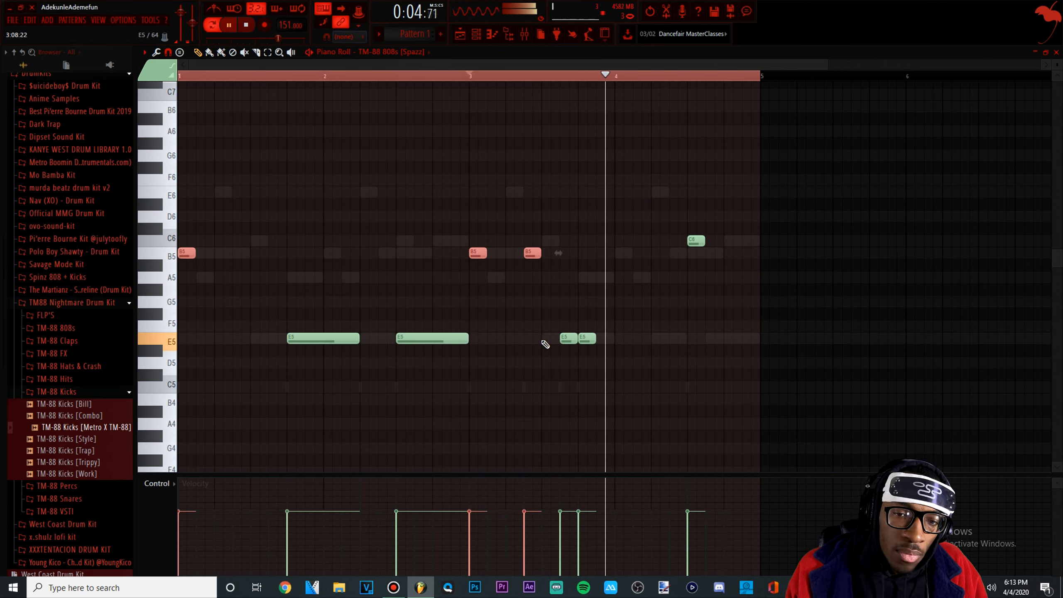
key("ctrl+Down")
key("space")
key("space")
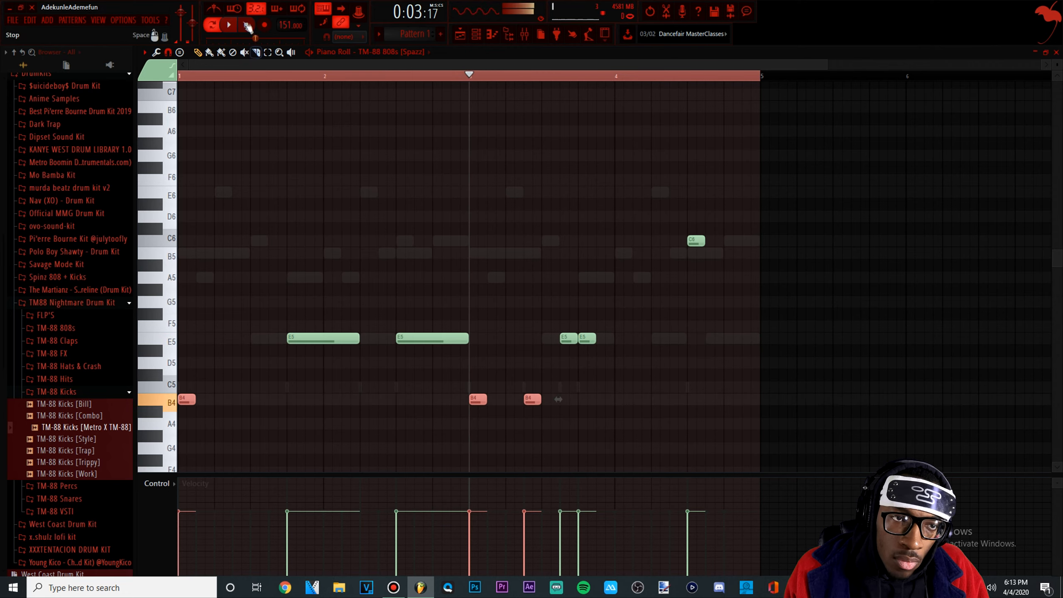
Add a two-step B4 808 note at bar 1 step 11 and shorten the E5 note at step 13 to three steps.
key("space")
left_click(280, 399)
key("space")
left_click_drag(277, 477, 271, 509)
key("space")
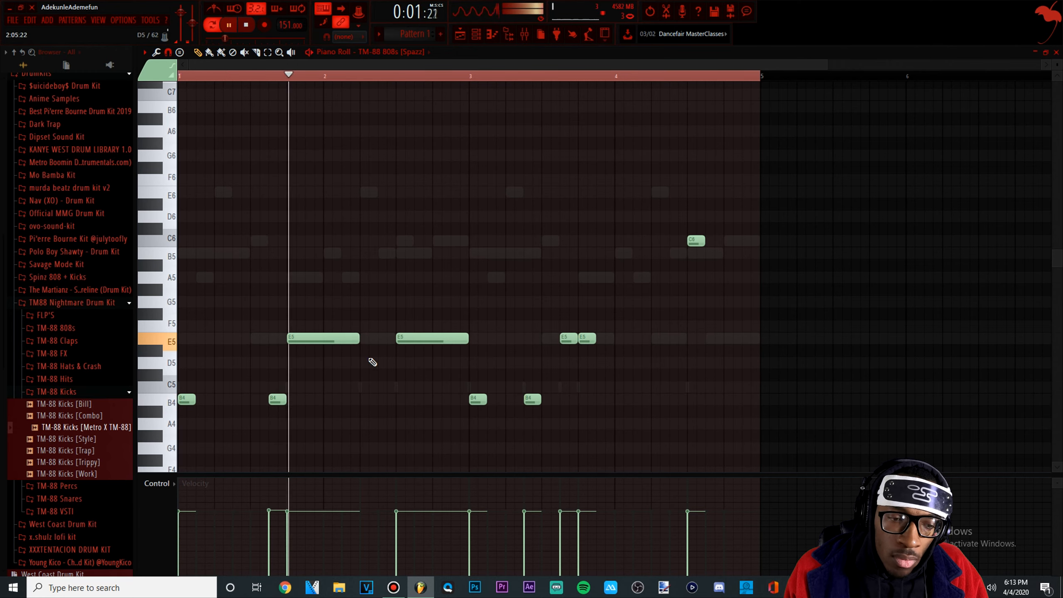
left_click_drag(359, 338, 313, 338)
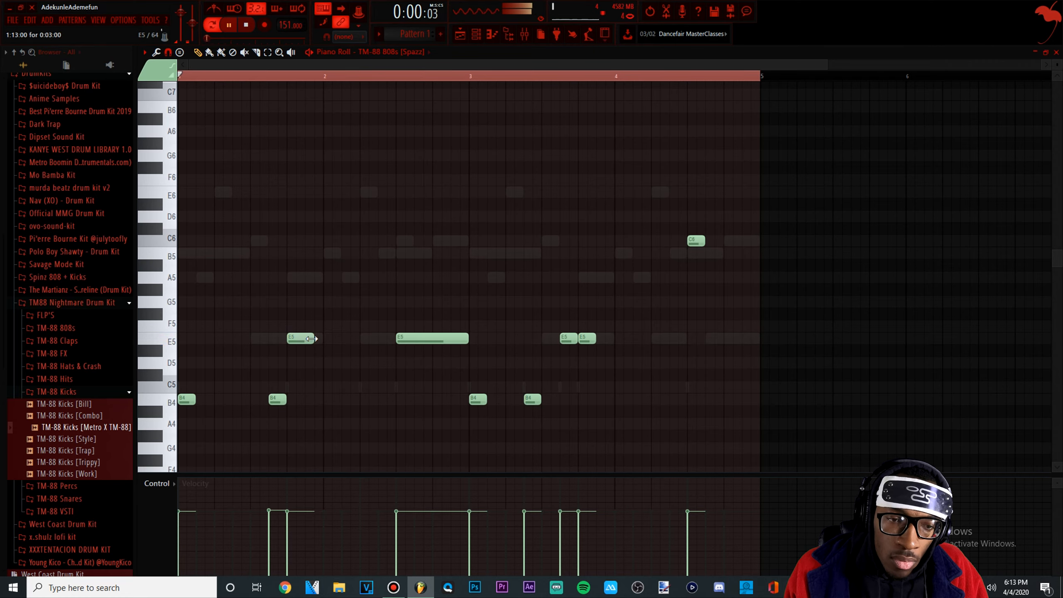
Remove the kick hit at step 21 and add one at step 33 in the TM-88 Kicks channel.
key("F6")
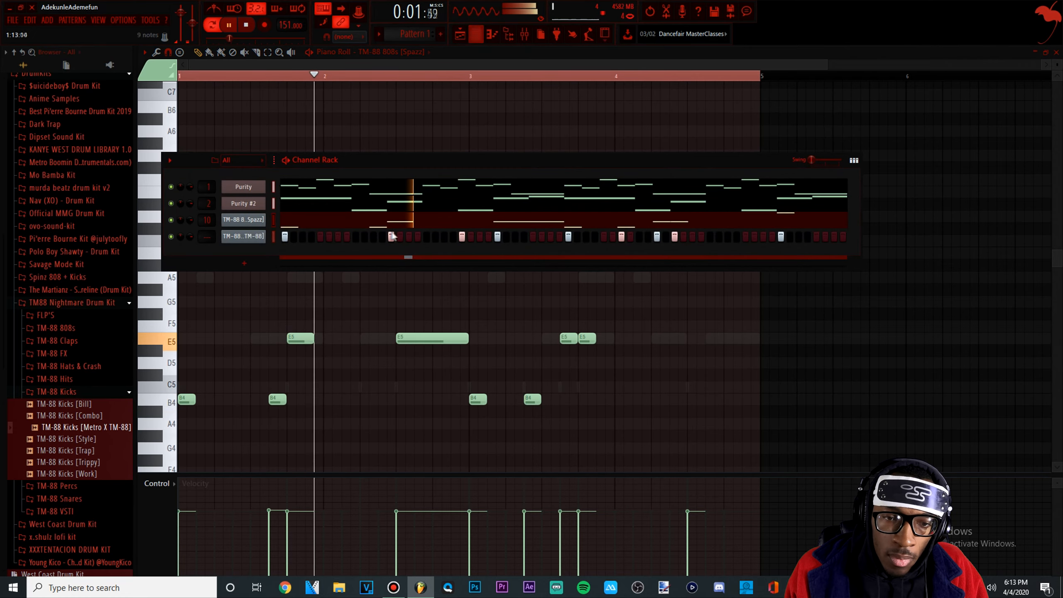
left_click(462, 235)
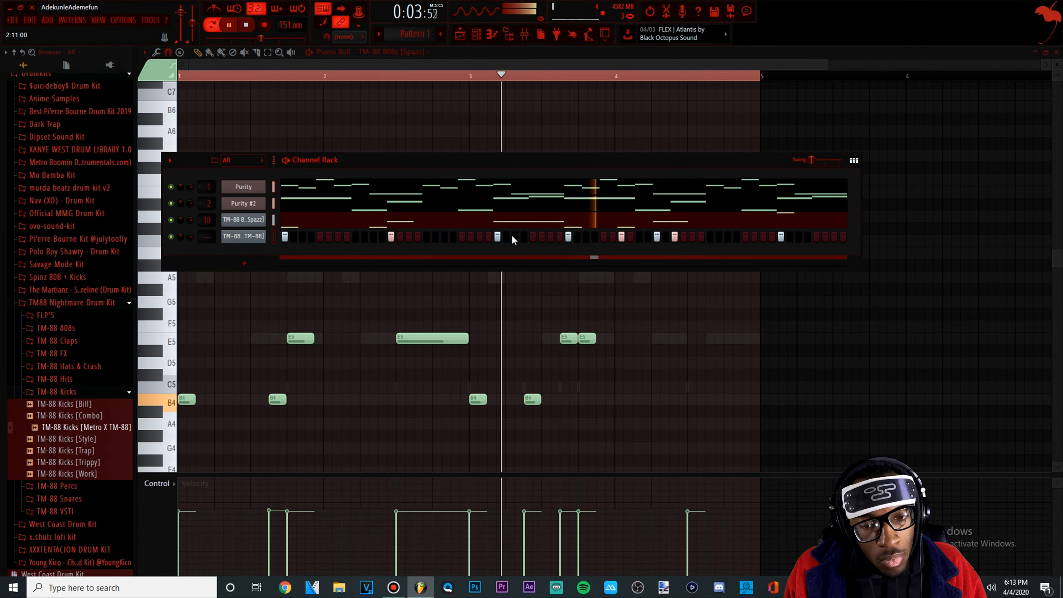
left_click(645, 335)
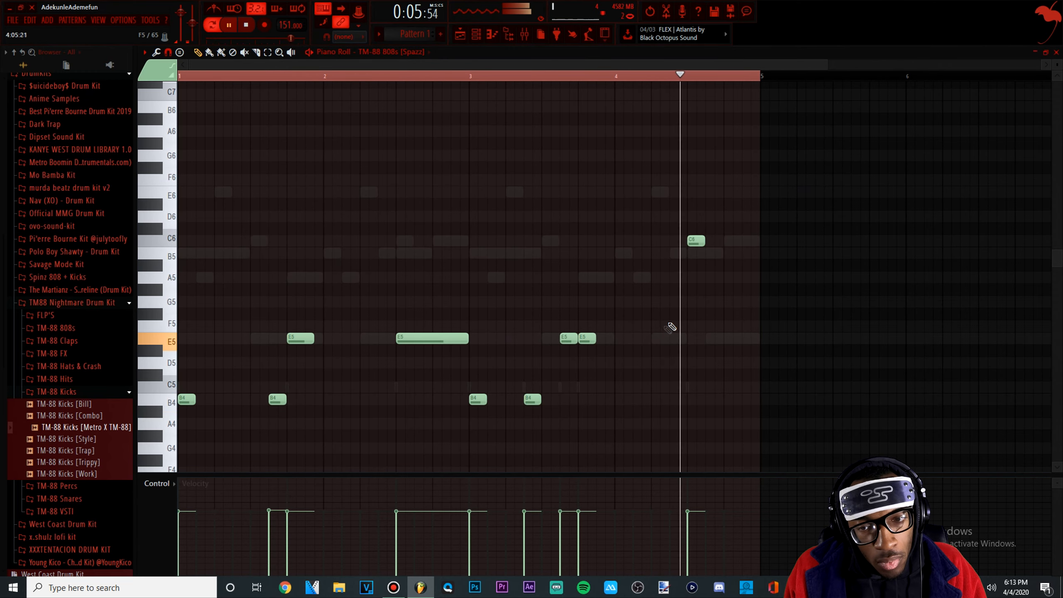
Lower the 808's C6 note at bar 4 step 9 by one octave to C5.
left_click(695, 243, "ctrl")
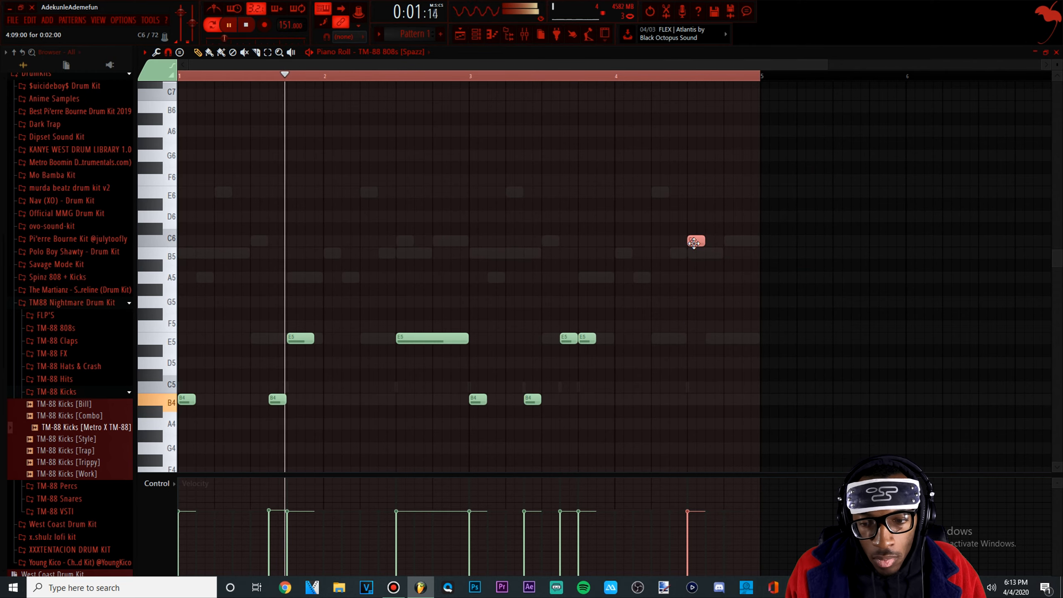
key("ctrl+Down")
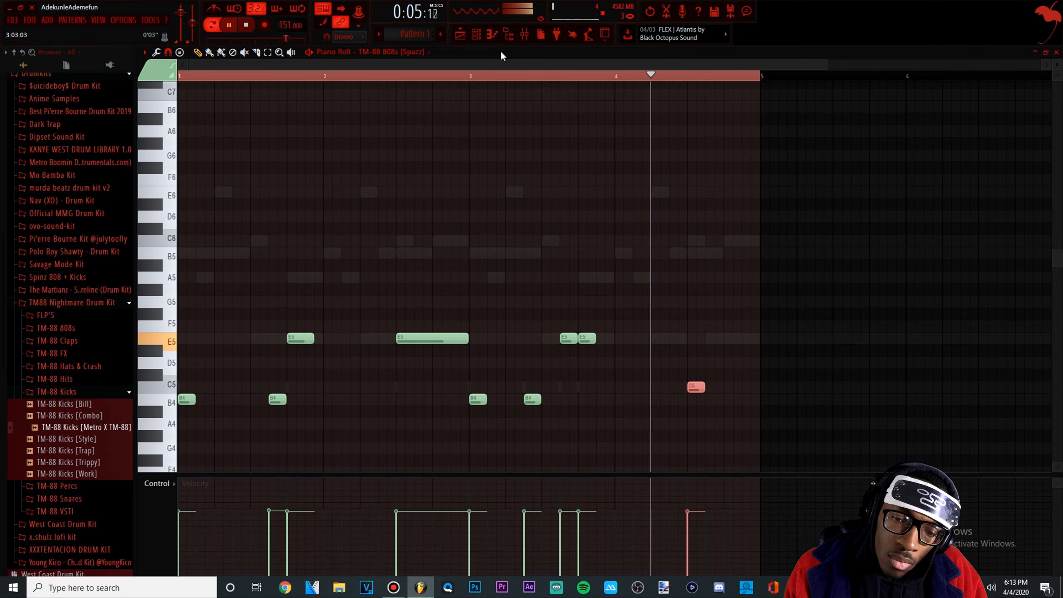
key("space")
Route the TM-88 Kicks [Metro X TM-88] channel to mixer Insert 11.
key("F9")
key("space")
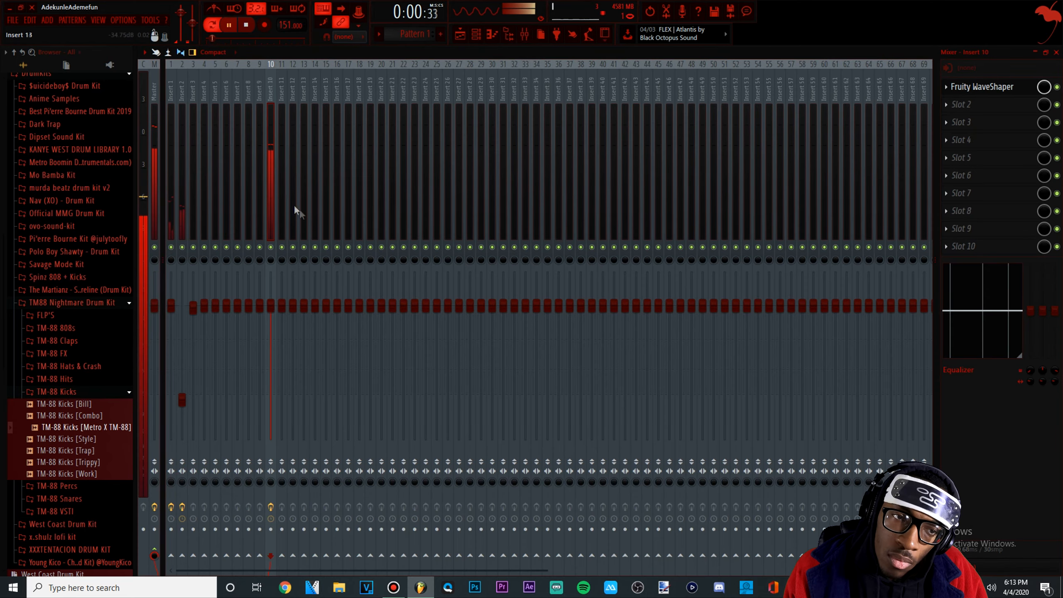
left_click(460, 35)
scroll(206, 236, "up", 9)
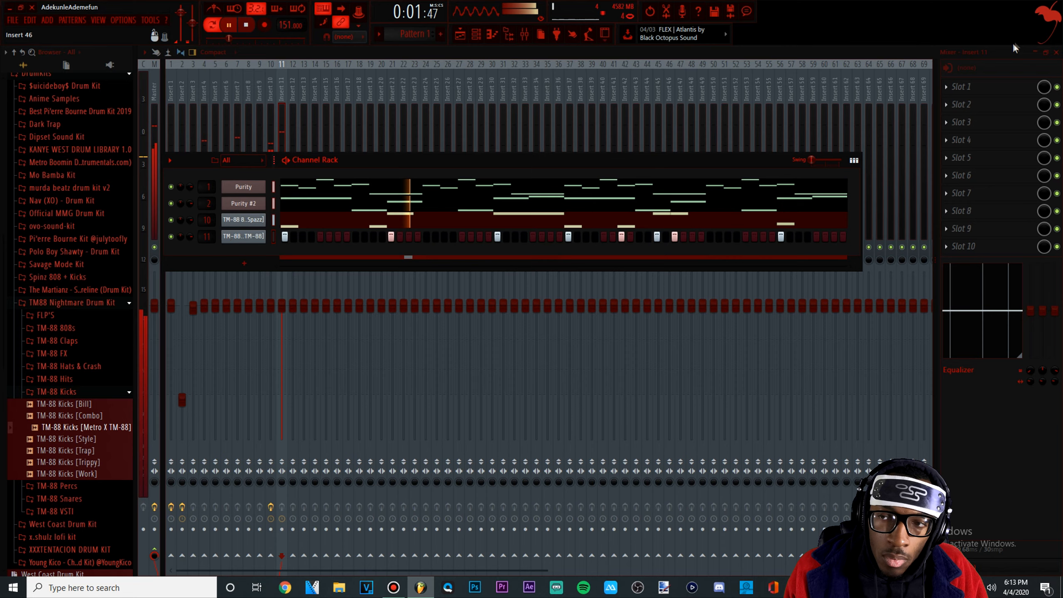
Load Fruity WaveShaper in slot 1 of Insert 11 and bend its curve's midpoint upward.
left_click(961, 87)
mouse_move(952, 101)
left_click(807, 226)
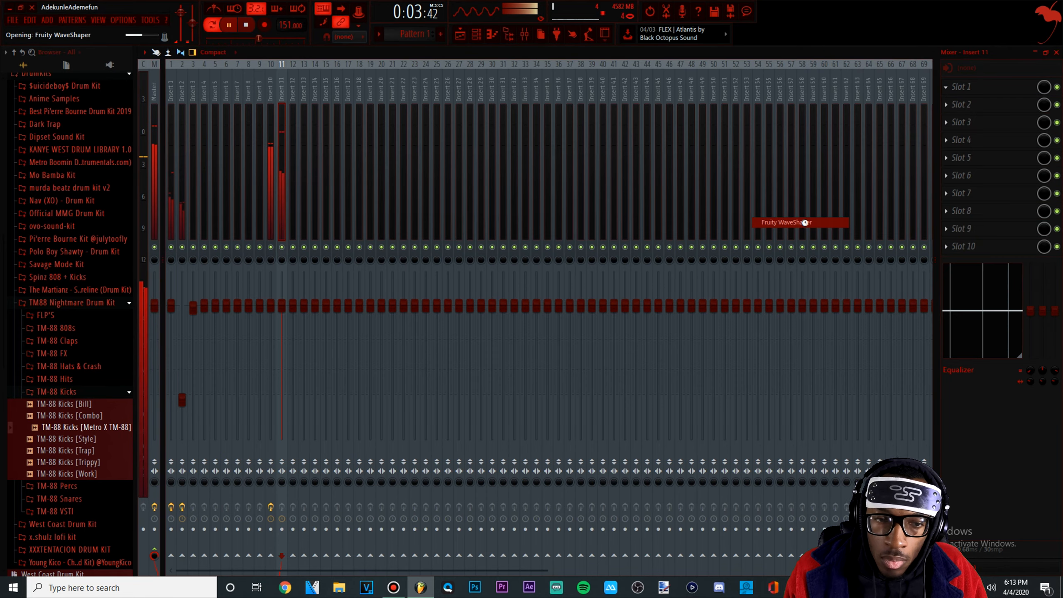
key("space")
key("space")
left_click_drag(219, 146, 717, 91)
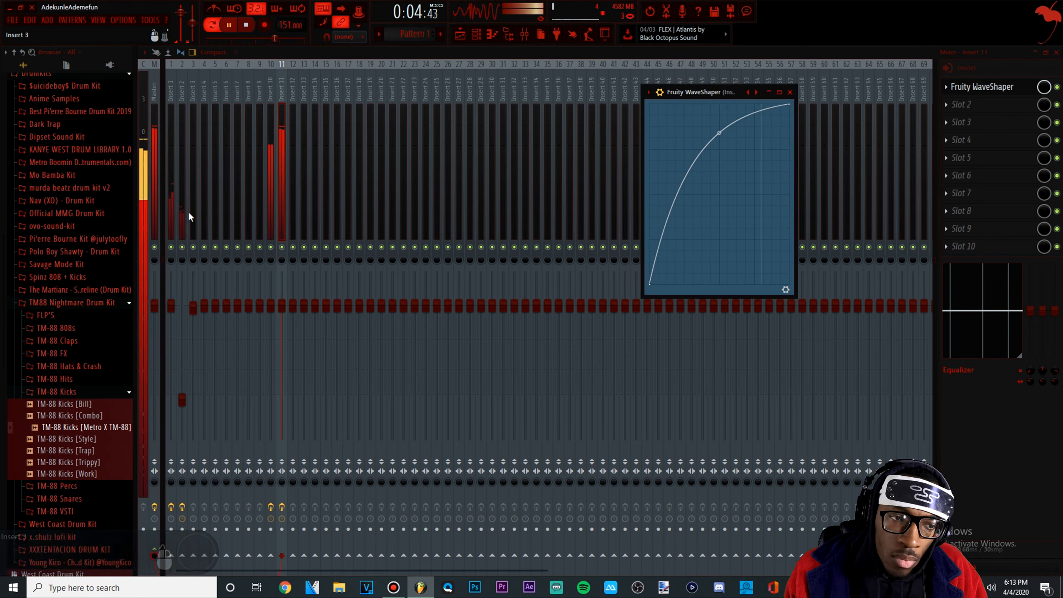
Rebalance the two Purity melodies by lowering Insert 1's volume and raising Insert 2's volume.
left_click(170, 209)
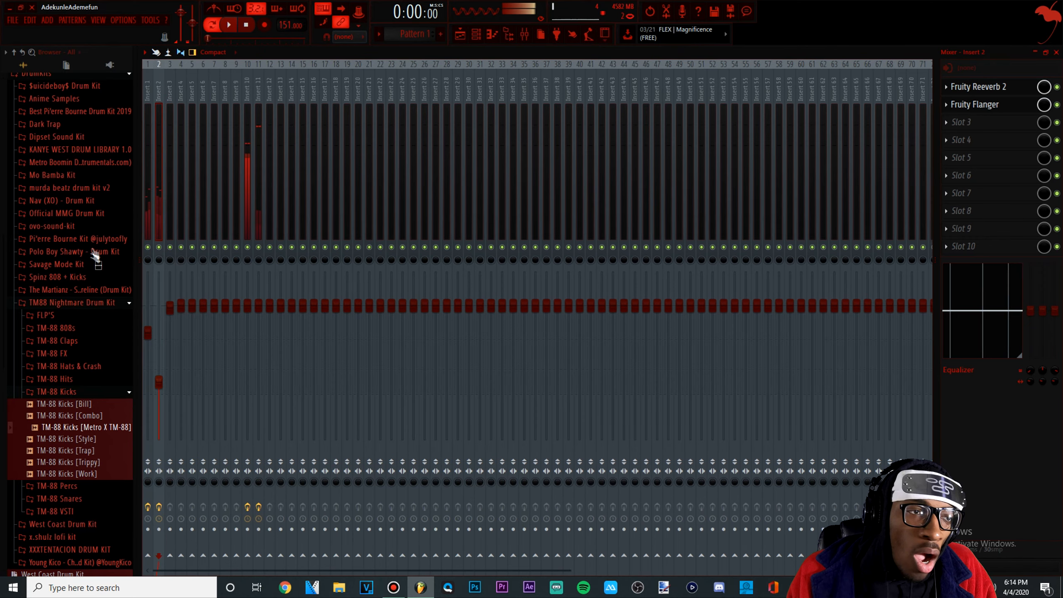
scroll(78, 178, "up", 5)
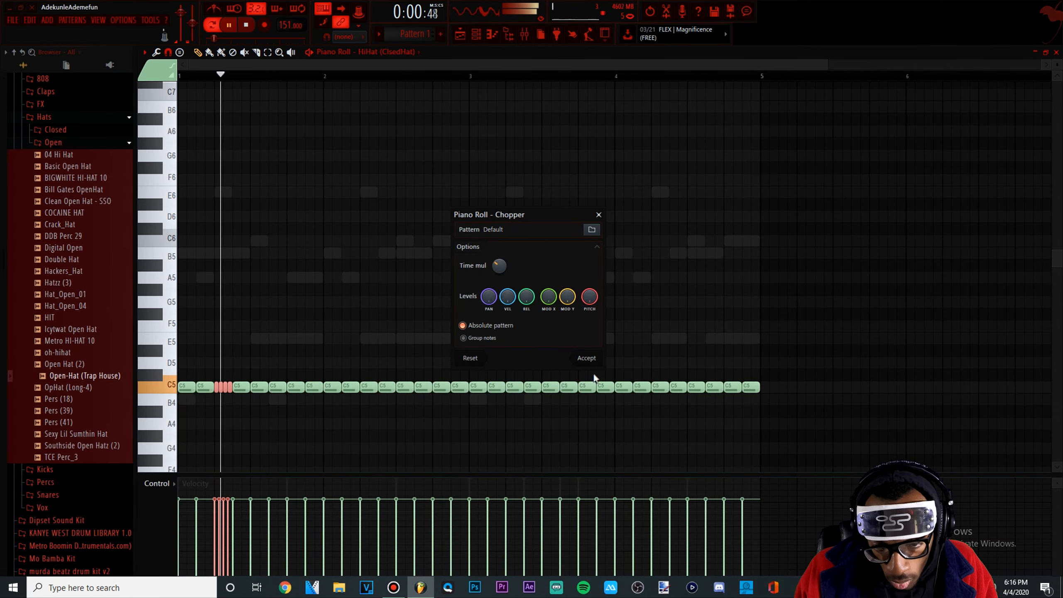
Turn the C5 hi-hat at bar 1 step 5 into a three-note roll and place a two-step C5 note at step 7.
left_click(586, 357)
right_click(242, 387)
key("space")
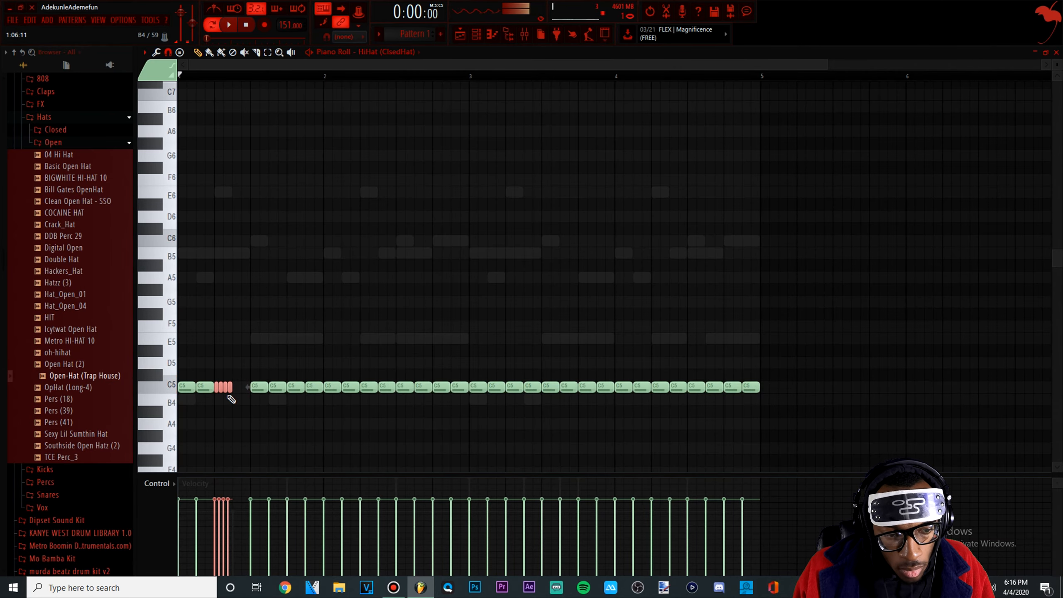
scroll(231, 399, "up", 3)
left_click_drag(265, 387, 261, 387)
left_click(260, 386)
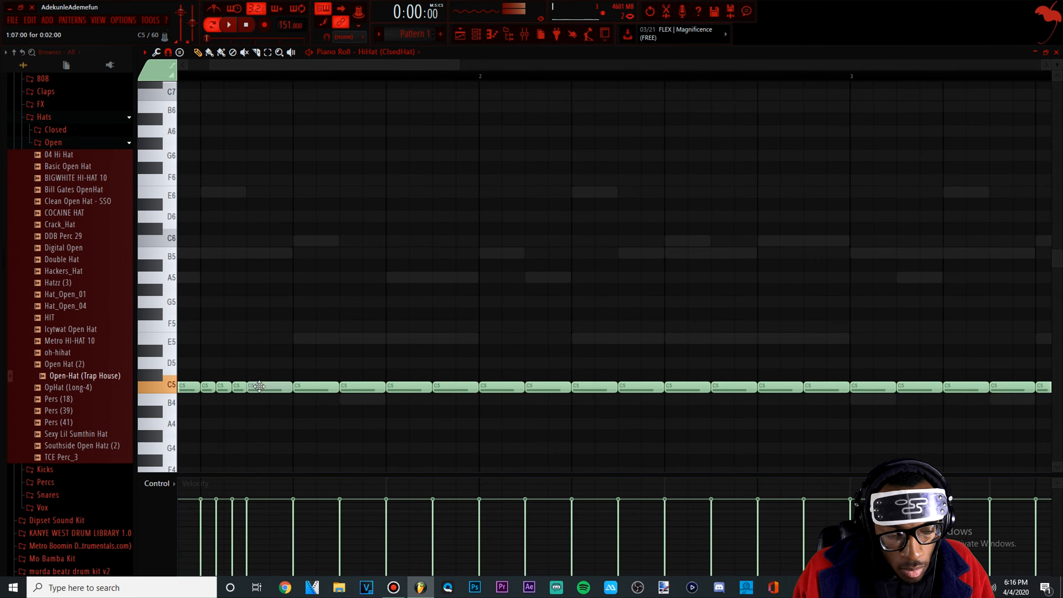
Add a two-step F#4 hi-hat note at bar 1 step 7 and chop it into a four-note roll with the default Chopper pattern.
left_click_drag(302, 463, 315, 165)
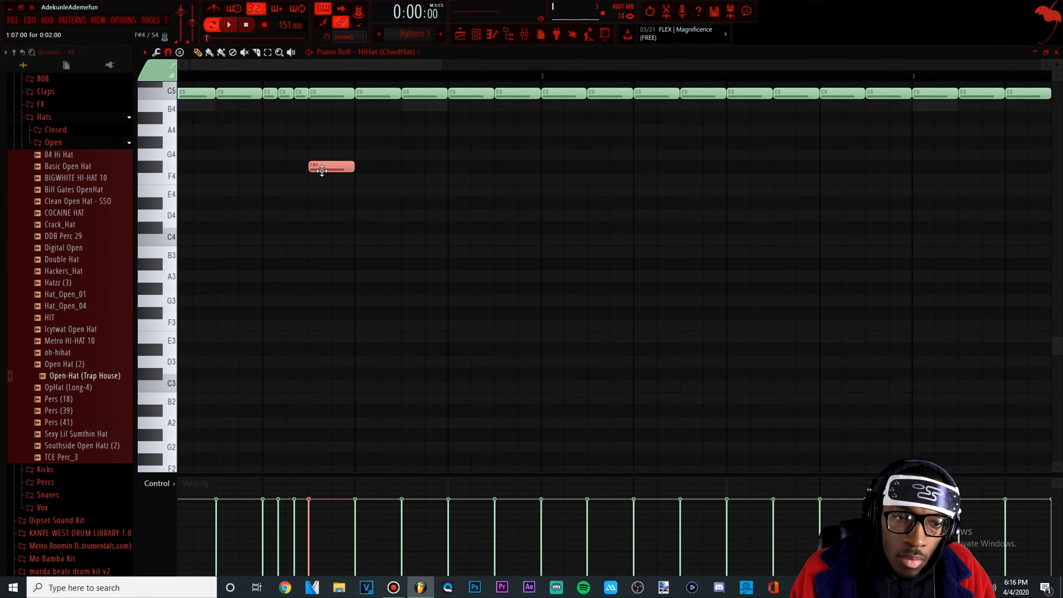
key("alt+u")
left_click(583, 357)
Add two-step D#4 hi-hat notes at bar 1 step 13 and bar 2 step 3.
left_click_drag(437, 264, 456, 215)
key("space")
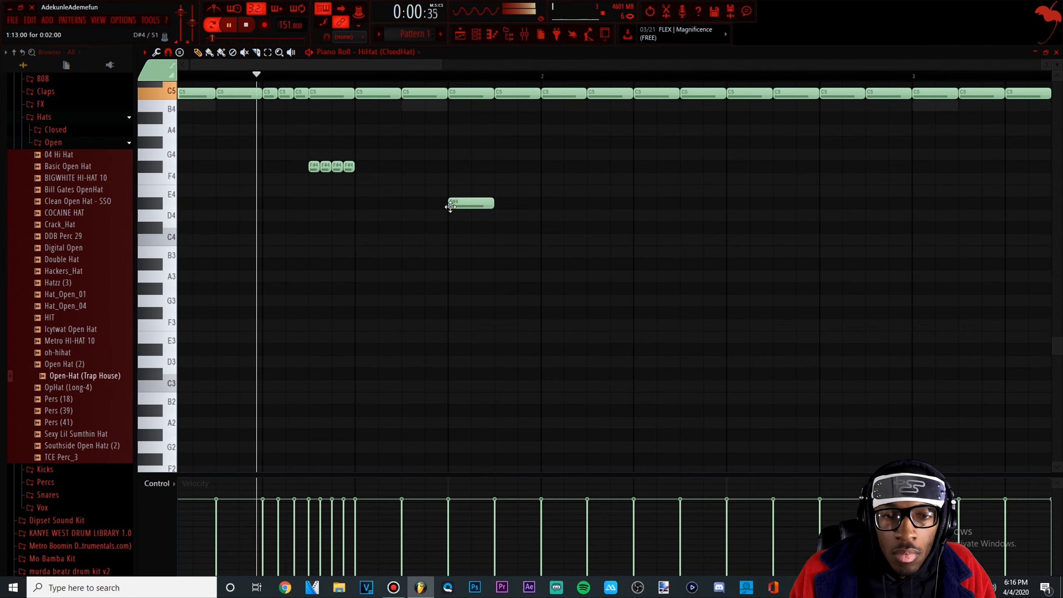
left_click_drag(569, 203, 593, 203)
key("space")
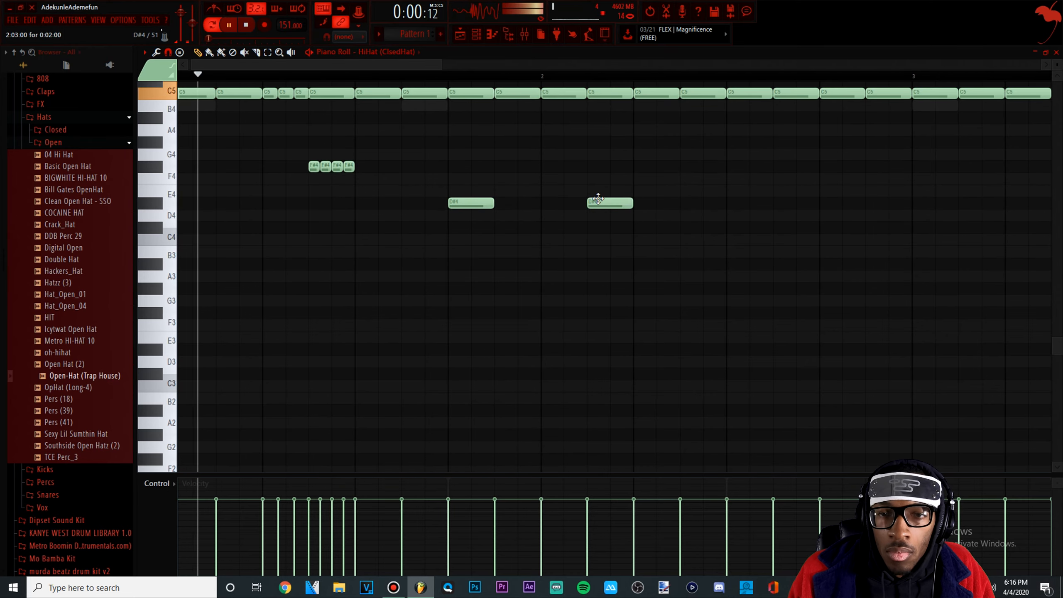
Add a two-step A4 hi-hat note at bar 2 step 7 and chop it into a four-note roll.
scroll(498, 211, "down", 3)
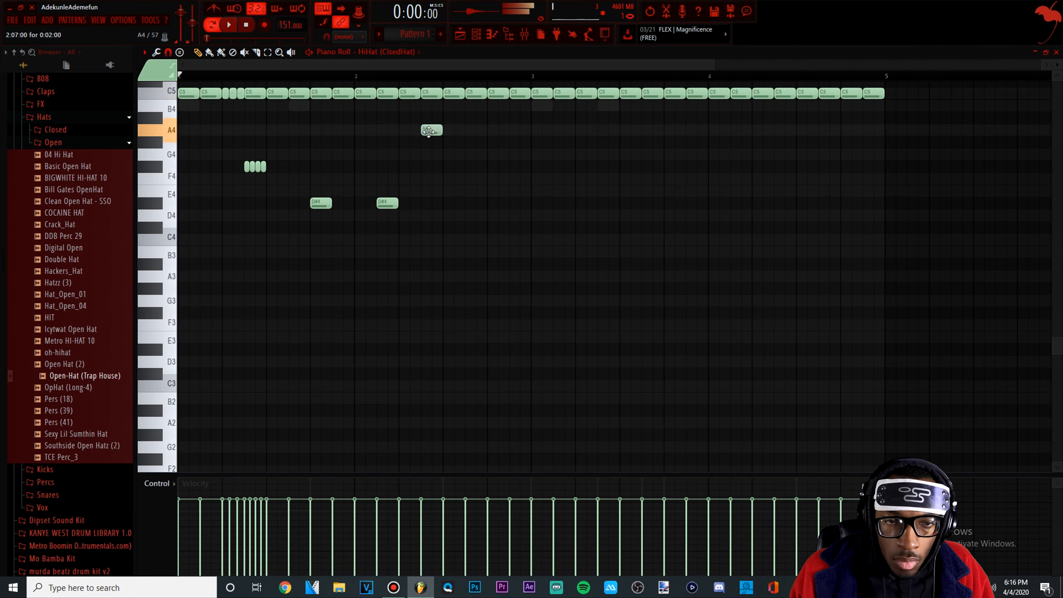
key("alt+u")
key("Return")
key("space")
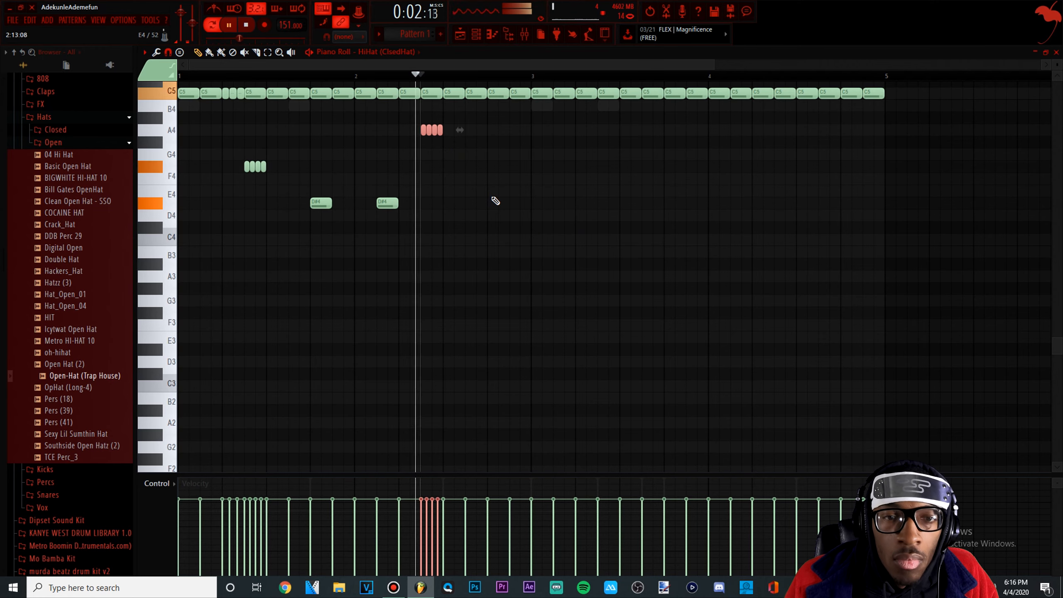
Add three consecutive F4 hi-hat notes from bar 2 step 13 and shorten them to fit before bar 3.
key("space")
left_click(494, 179)
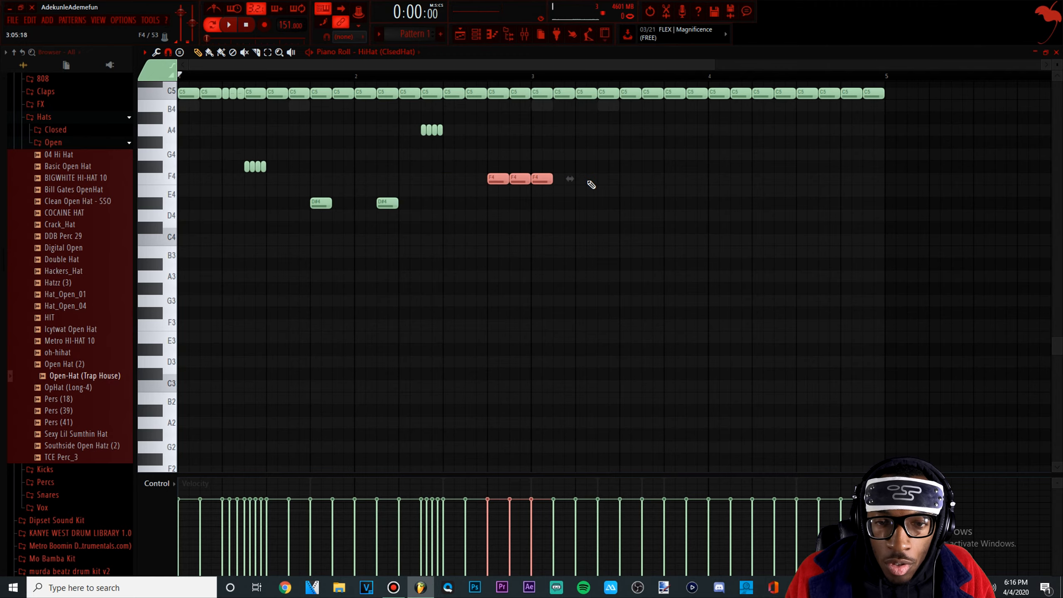
key("space")
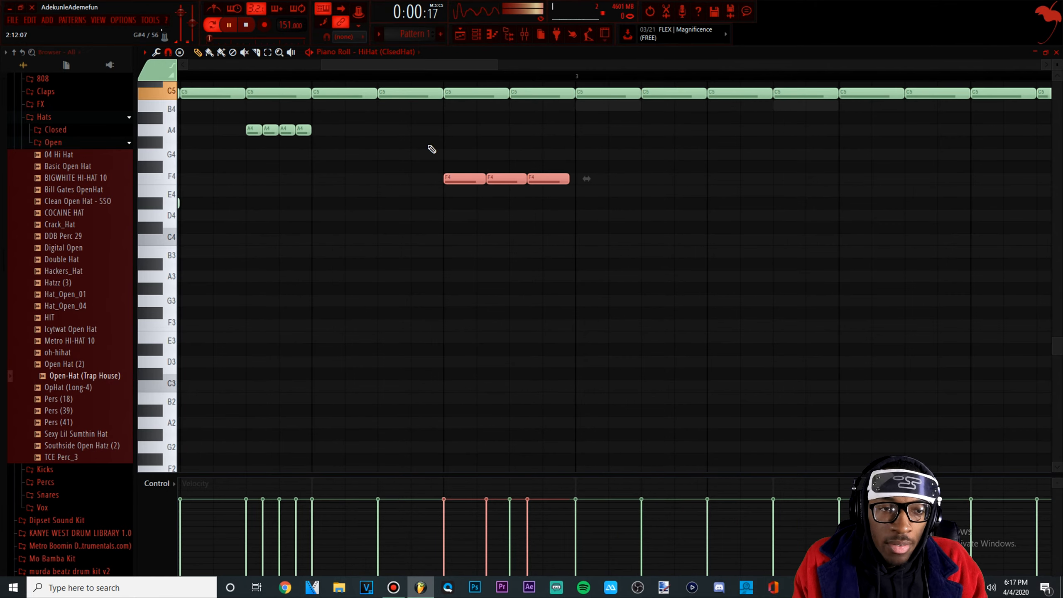
Chop the C5 hi-hat at bar 3 step 5 into a four-note roll and lower it two semitones to A#4.
scroll(399, 186, "down", 5)
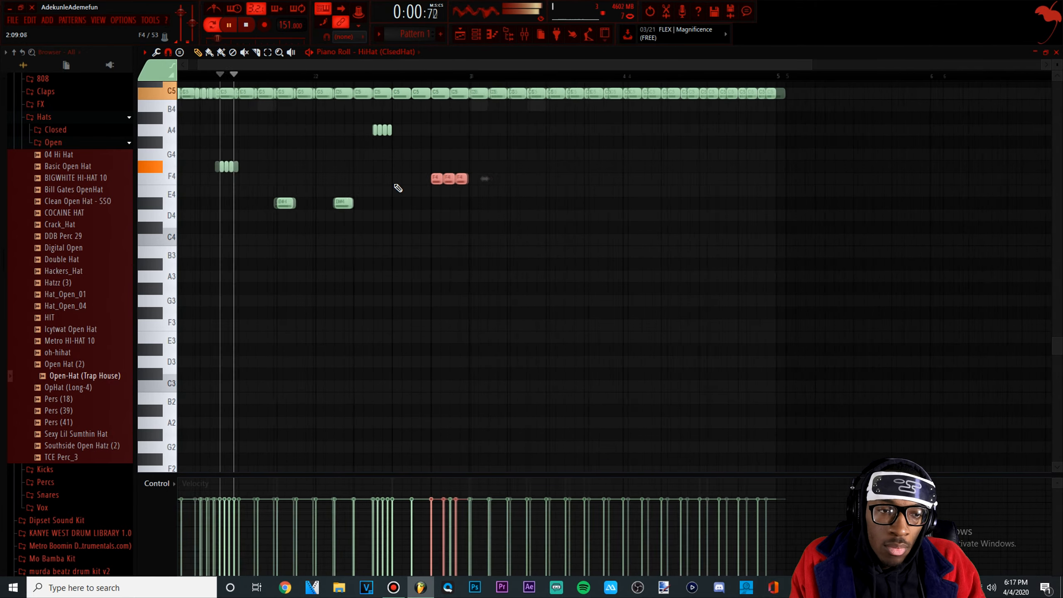
scroll(388, 206, "down", 1)
scroll(391, 209, "down", 1)
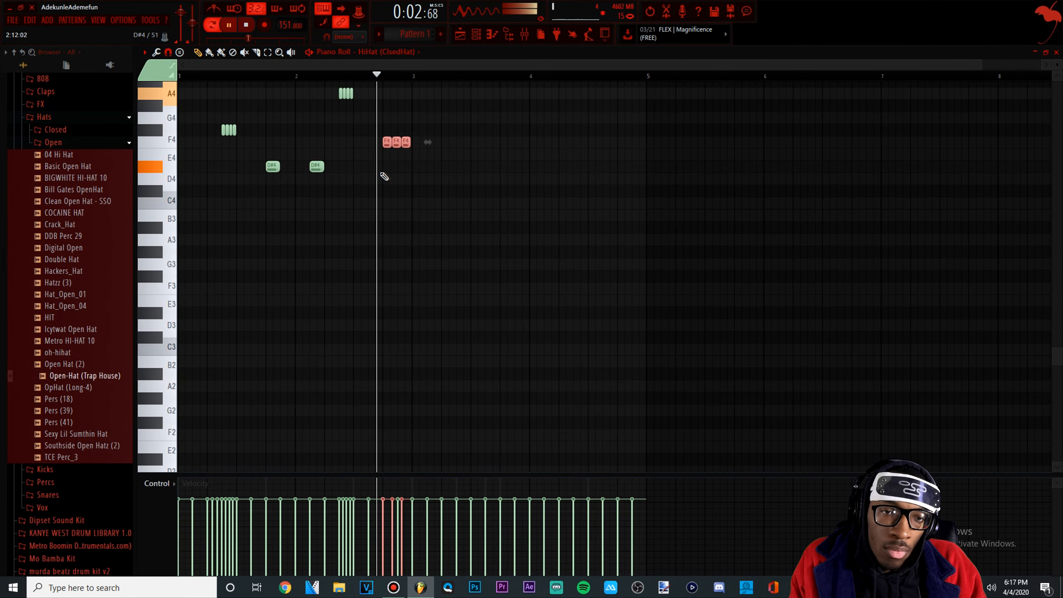
mouse_move(448, 213)
left_mouse_down()
mouse_move(432, 98)
mouse_move(441, 308)
mouse_move(458, 328)
left_mouse_up()
right_click(458, 327)
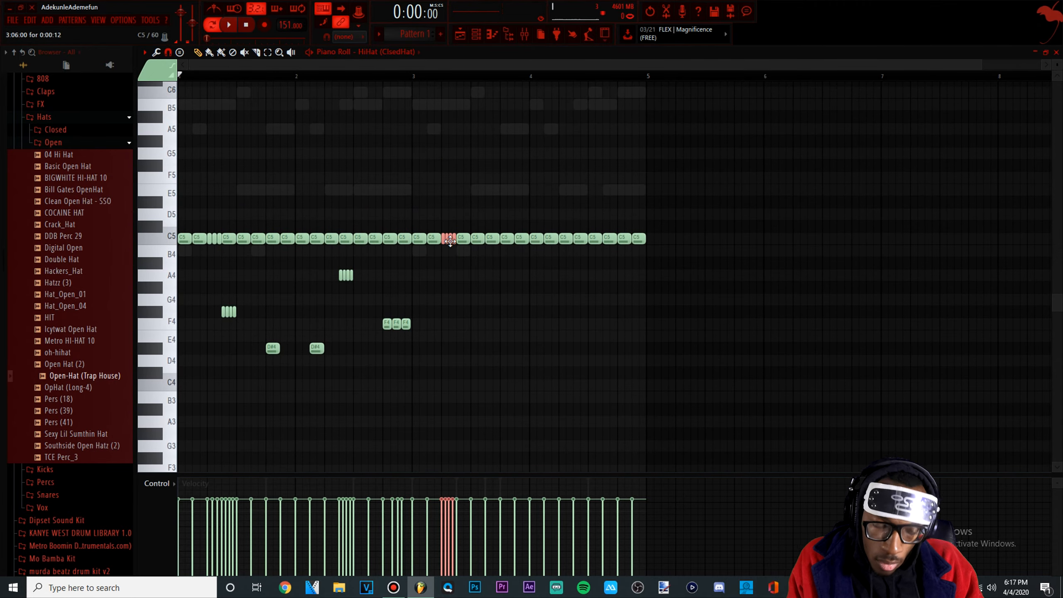
key("space")
key("Down")
key("Down")
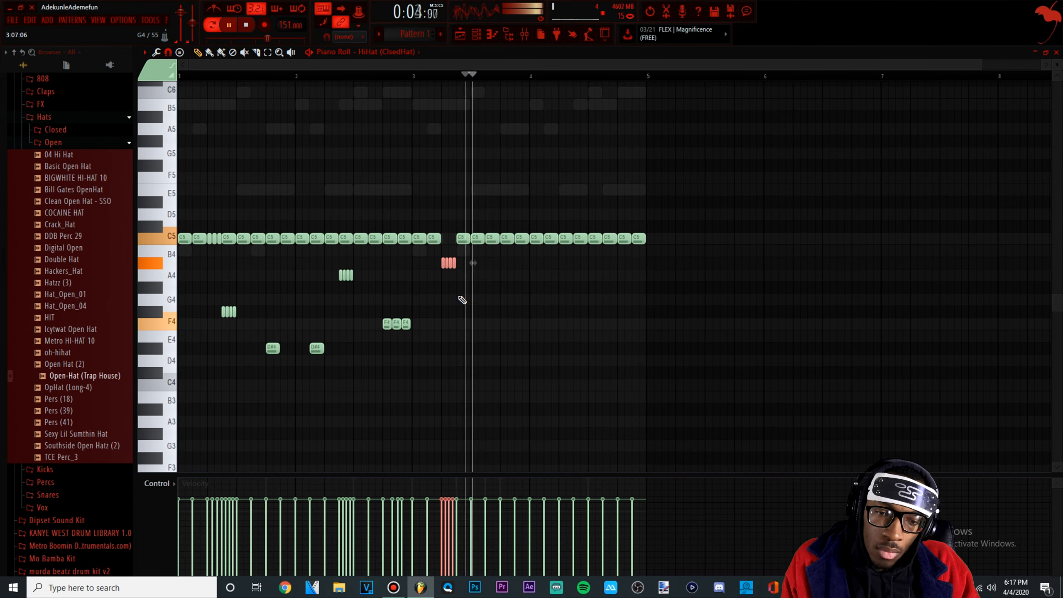
Add three shortened F#4 hi-hat notes from bar 3 step 9 and one G#4 note at step 13.
left_click(486, 312)
key("space")
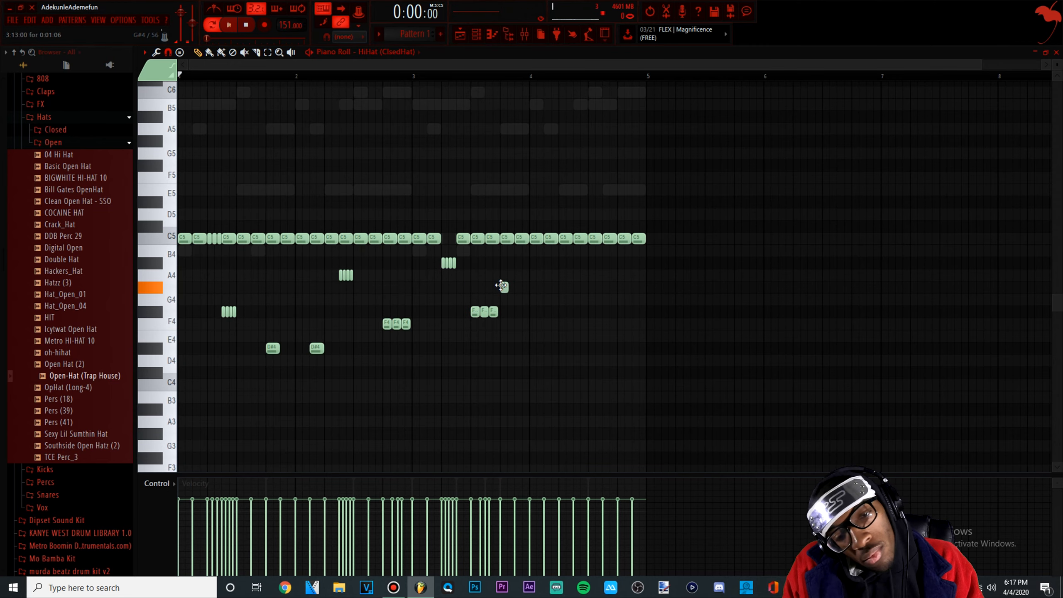
key("space")
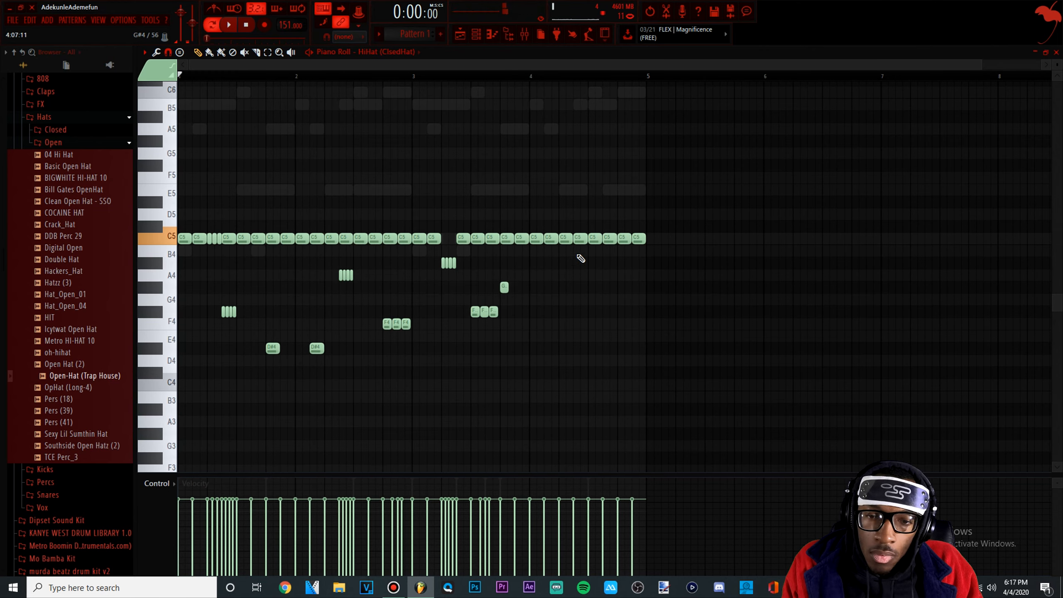
Chop the C5 hi-hat at bar 4 step 7 into a four-note roll and lower it three semitones to A4.
key("alt+u")
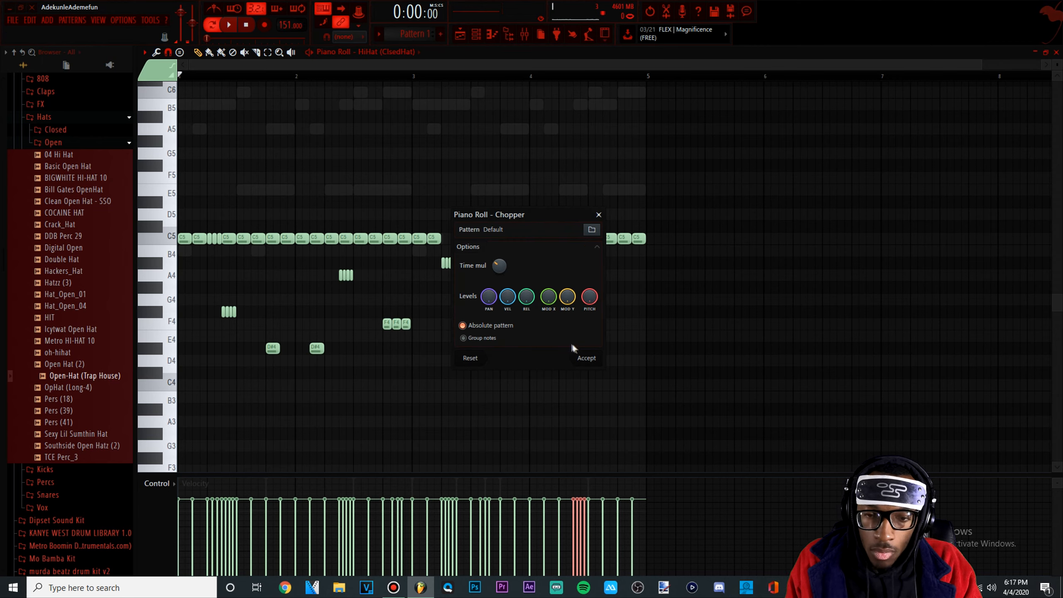
left_click(584, 357)
key("shift+Down")
key("space")
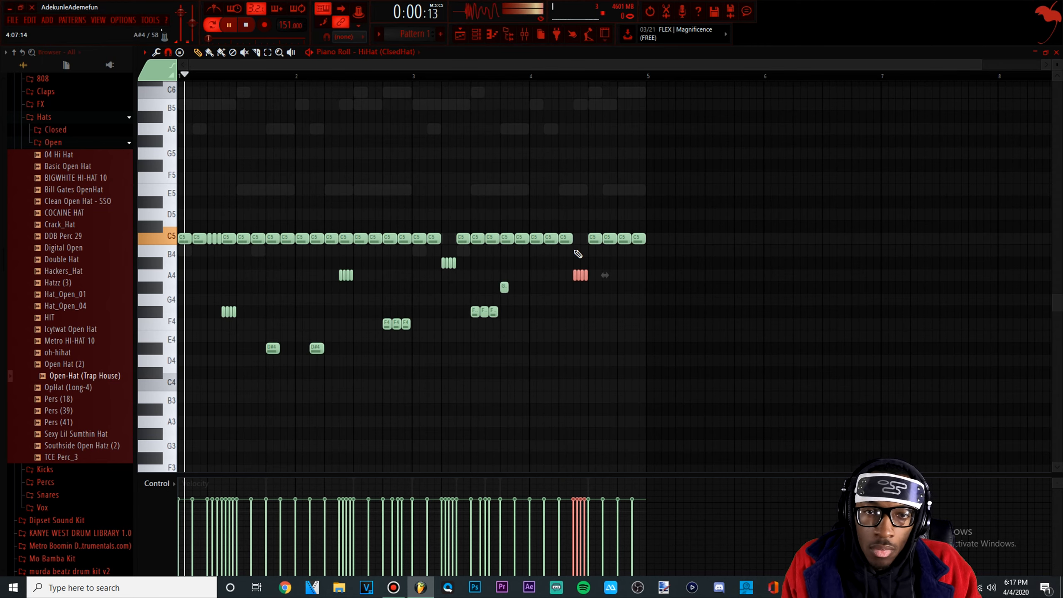
Add three D4 hi-hat notes from bar 4 step 9 and stretch them evenly to end at bar 5.
left_click(535, 76)
key("space")
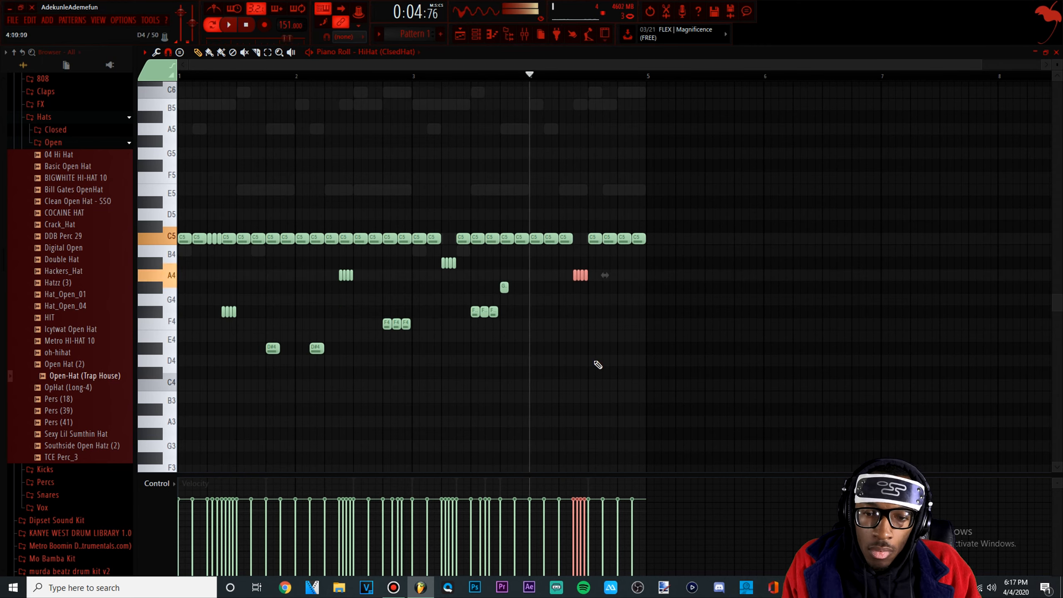
left_click(590, 359)
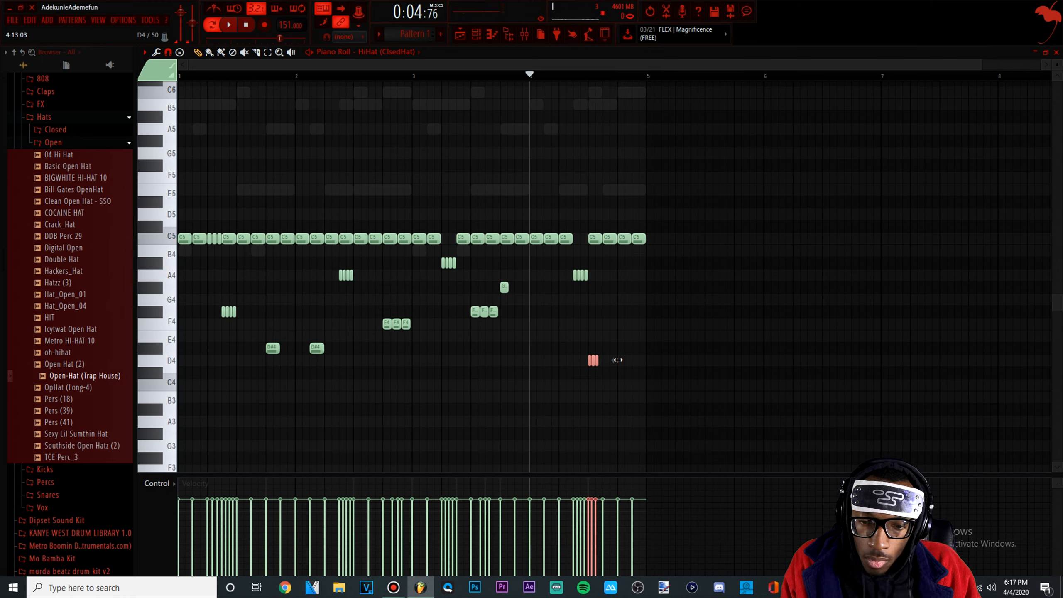
scroll(663, 359, "up", 5)
key("space")
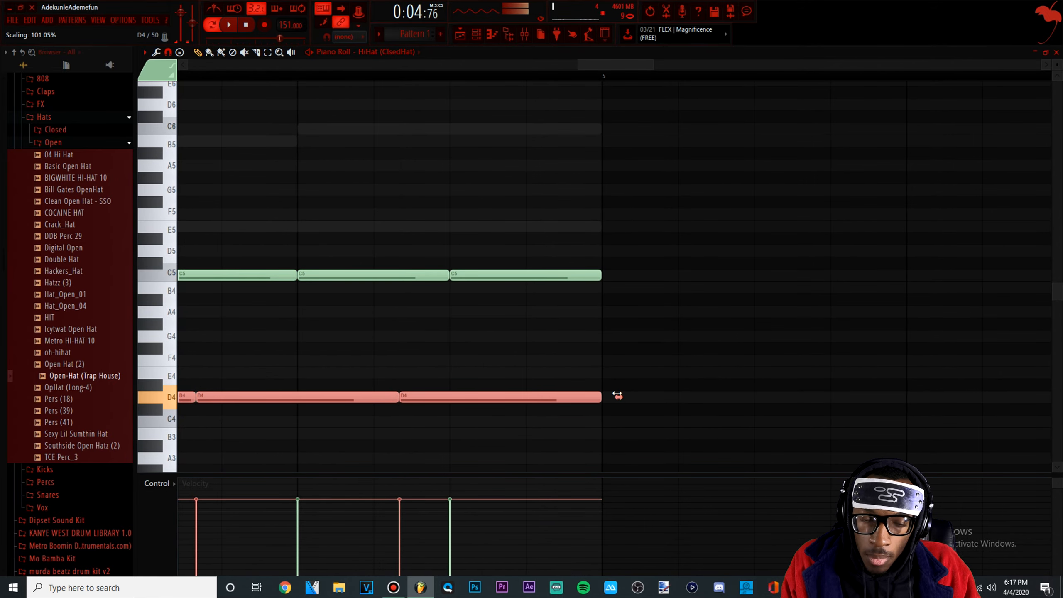
key("space")
scroll(444, 263, "down", 5)
scroll(381, 296, "down", 3)
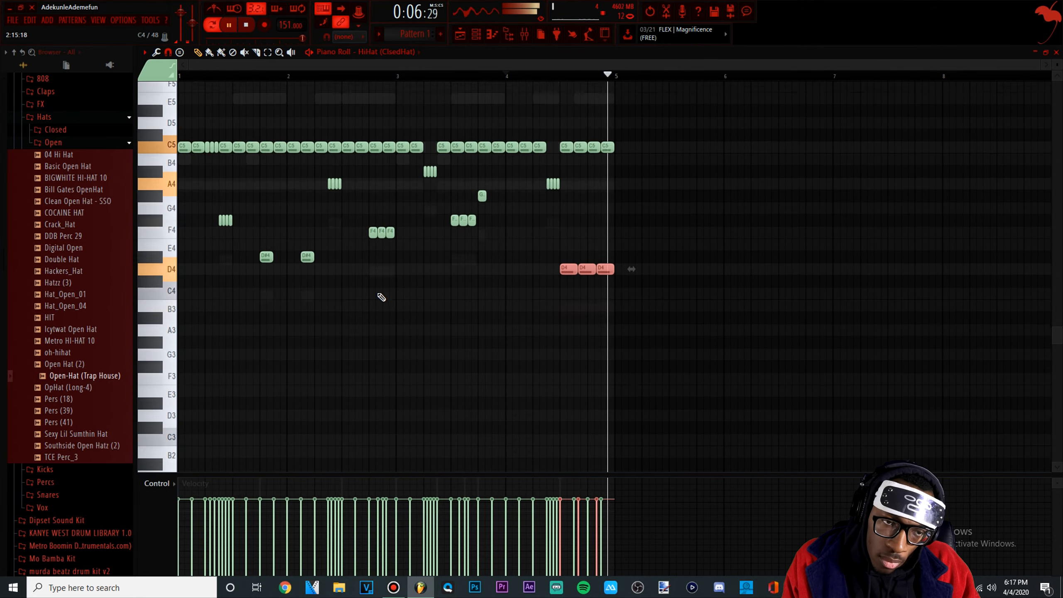
Raise the three stretched hi-hat notes at the end of bar 4 two semitones to E4.
scroll(381, 297, "down", 2)
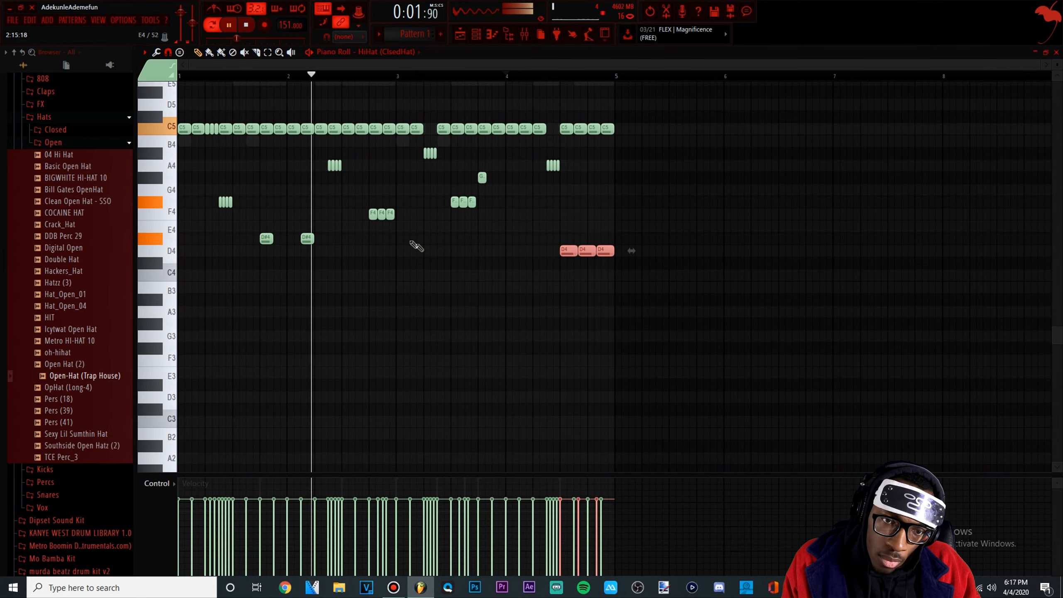
scroll(427, 247, "up", 5)
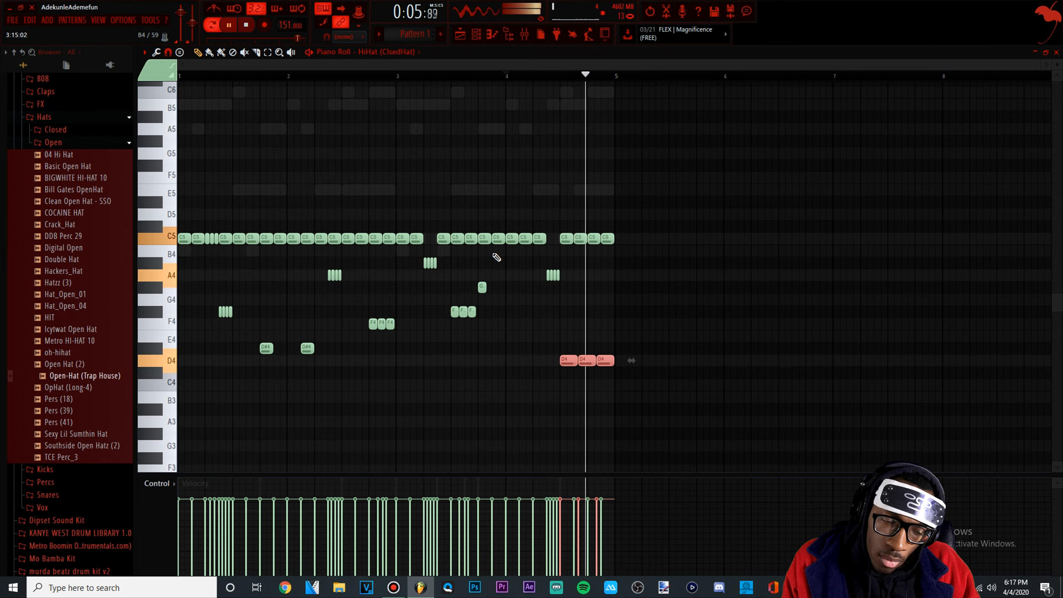
key("shift+Up")
key("shift+Up")
key("shift+Down")
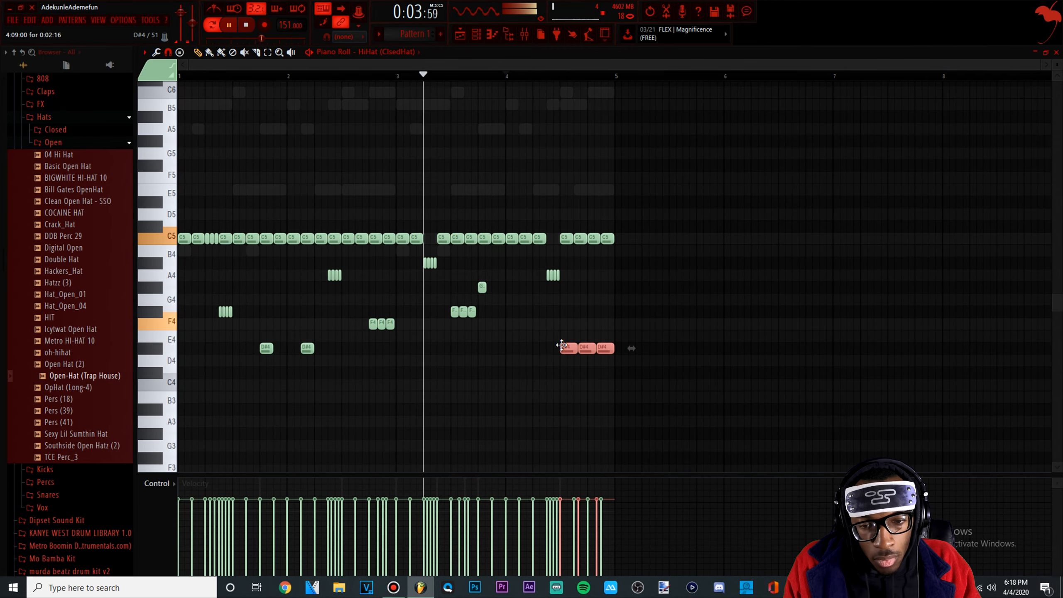
key("shift+Up")
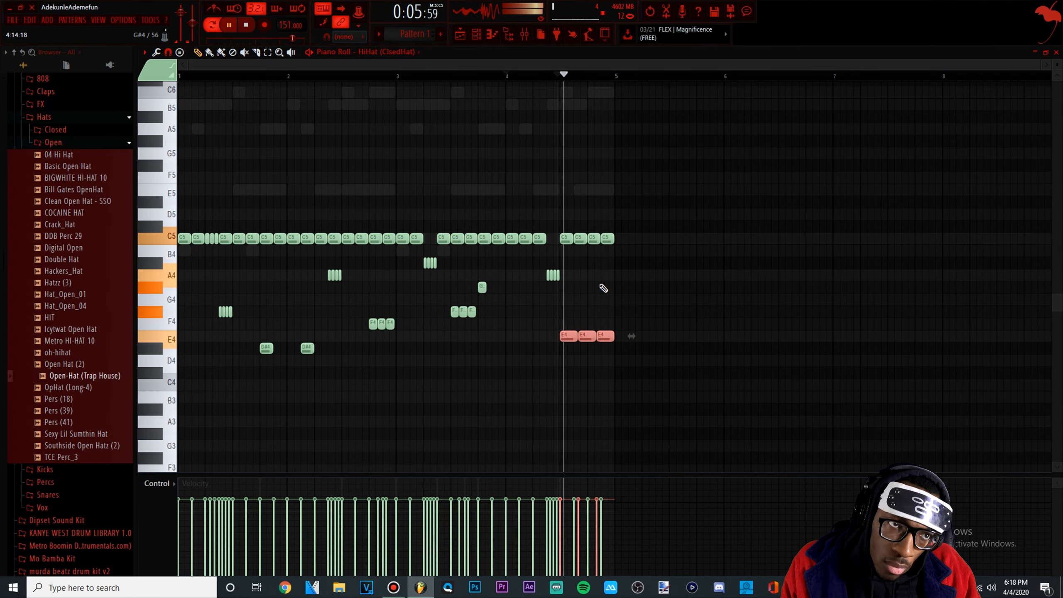
Save the project as "PUrity Southsife.flp" and stop playback.
key("space")
key("ctrl+shift+s")
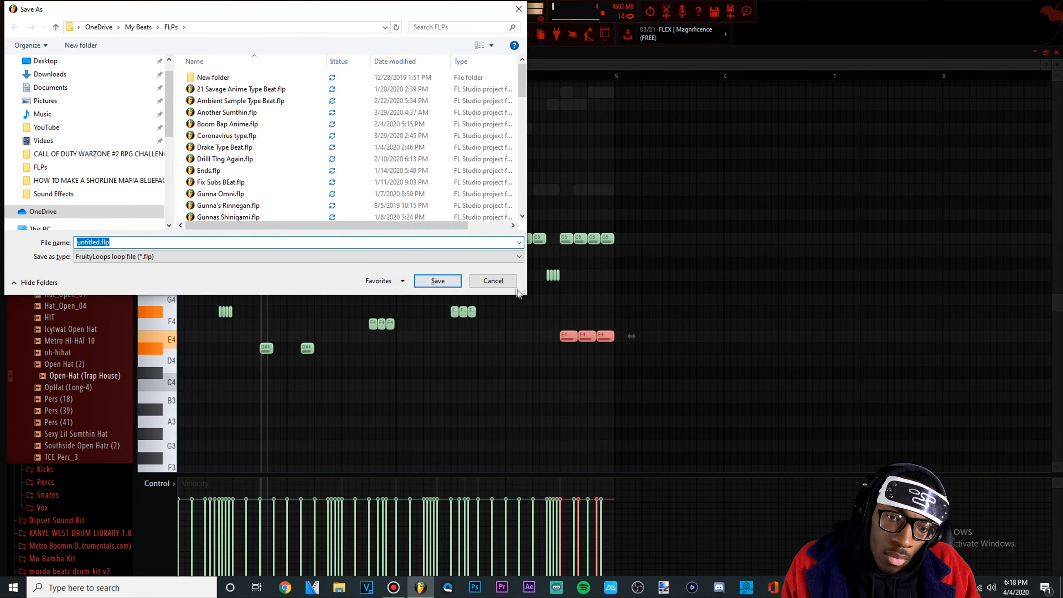
left_click(435, 285)
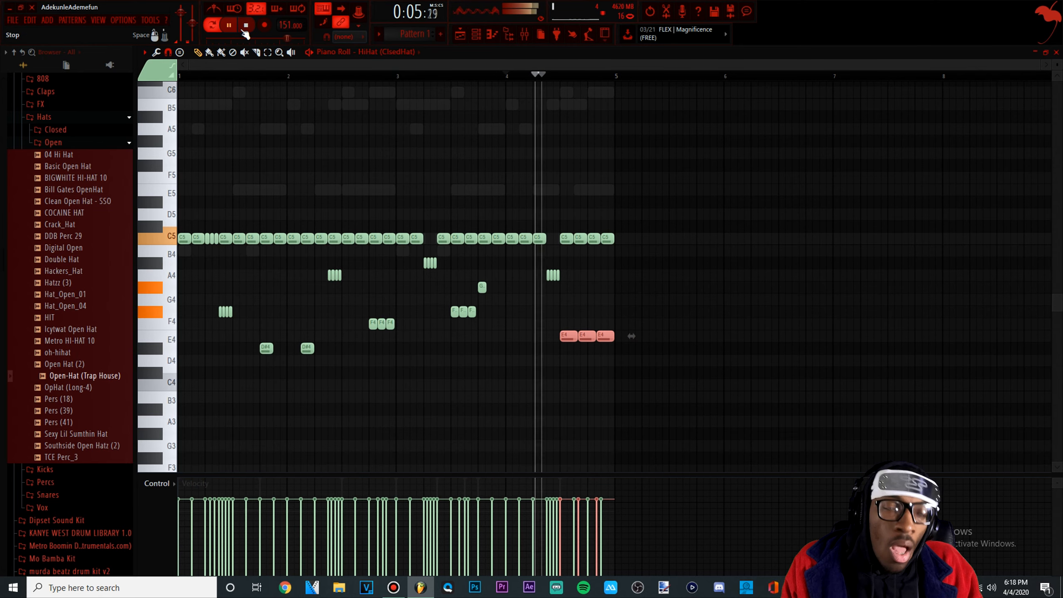
left_click(244, 34)
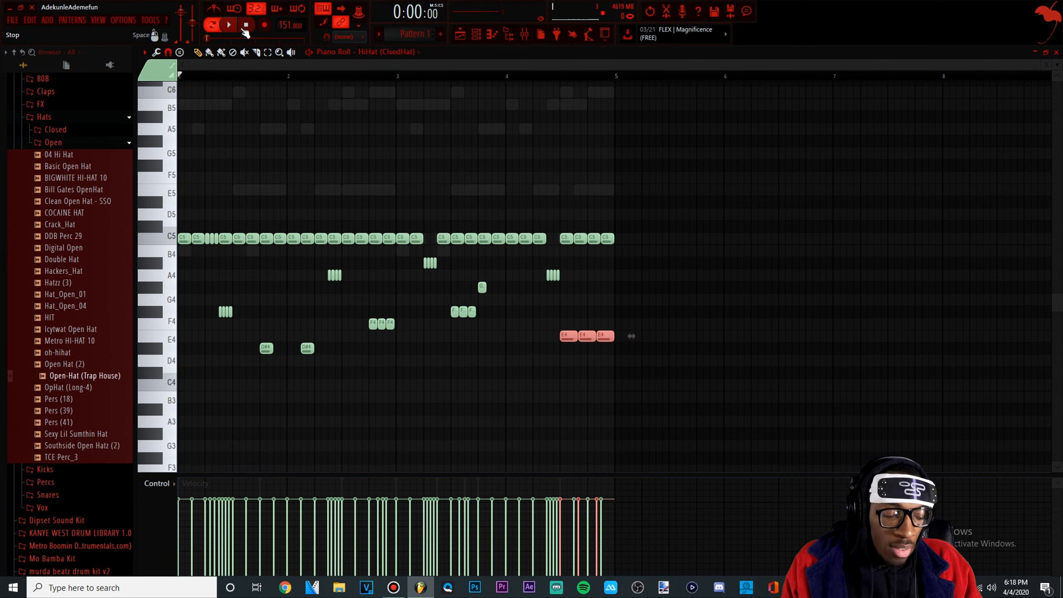
Audition samples in the drum kit's Snares folder and load TCE KB2 snare as a new channel.
left_click(477, 35)
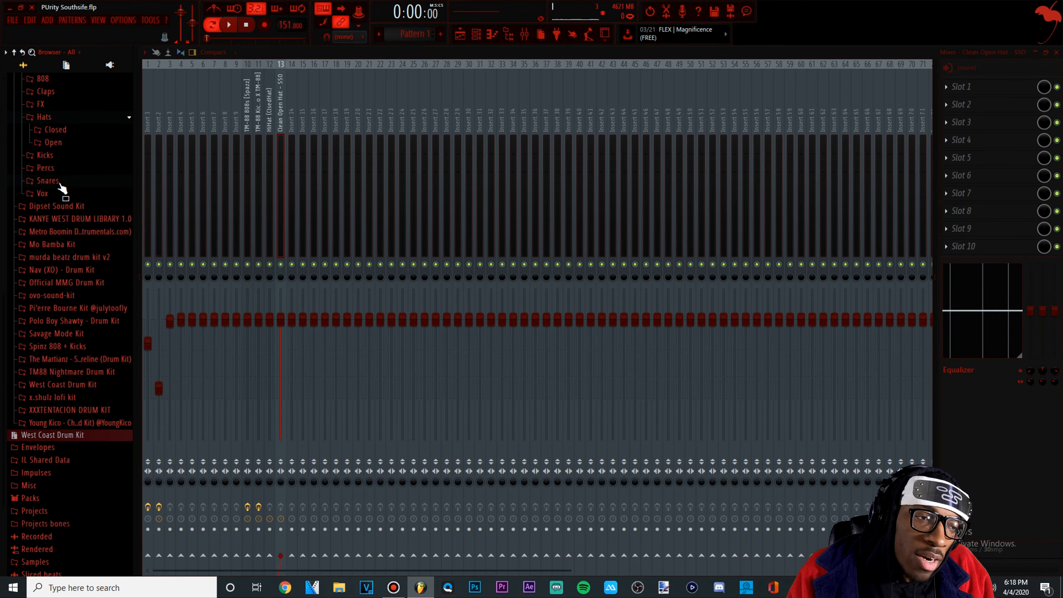
left_click(50, 181)
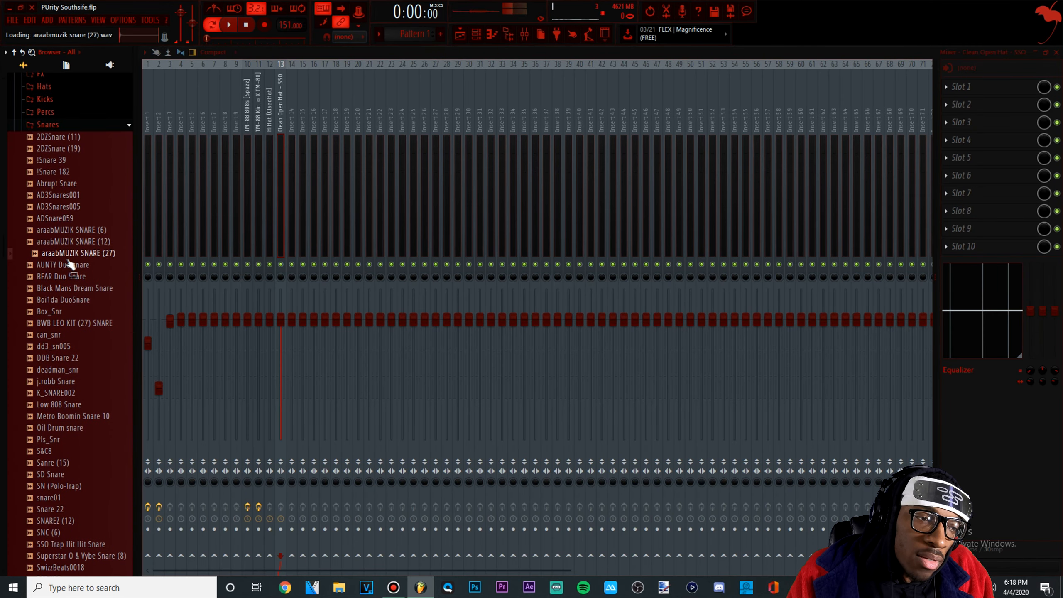
left_click(75, 230)
left_click(63, 335)
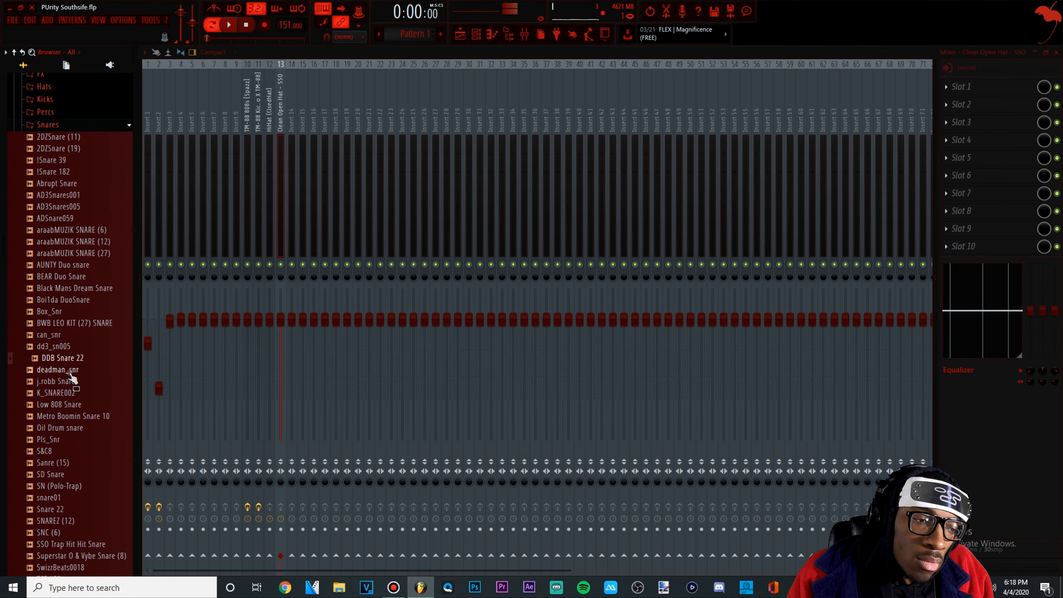
left_click(73, 404)
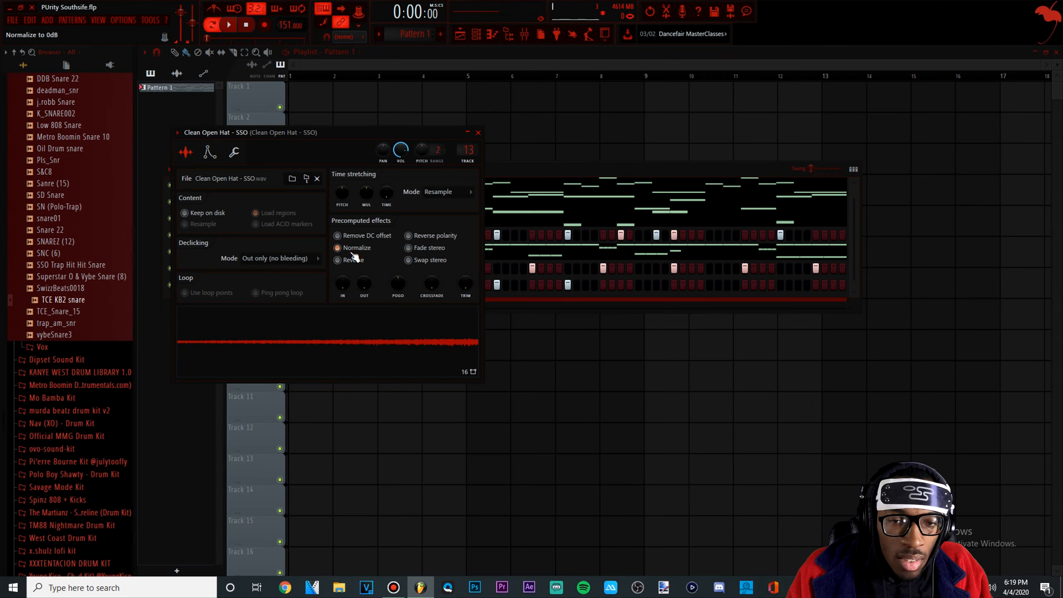
Complete the TCE KB2 snare pattern with hits on step 9 of bars 3 and 4.
left_click(541, 174)
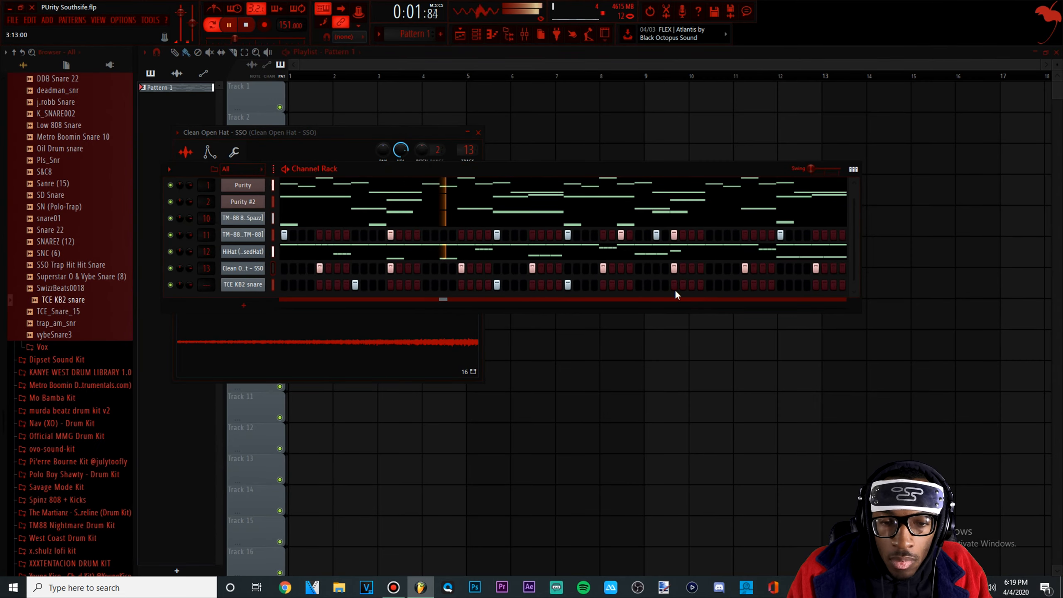
left_click(638, 285)
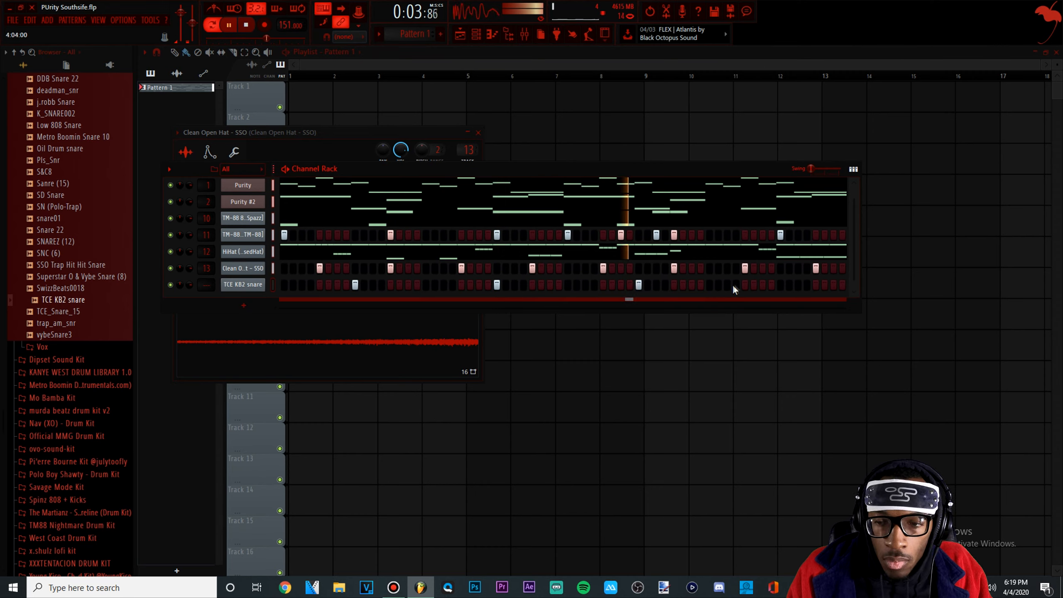
left_click(780, 284)
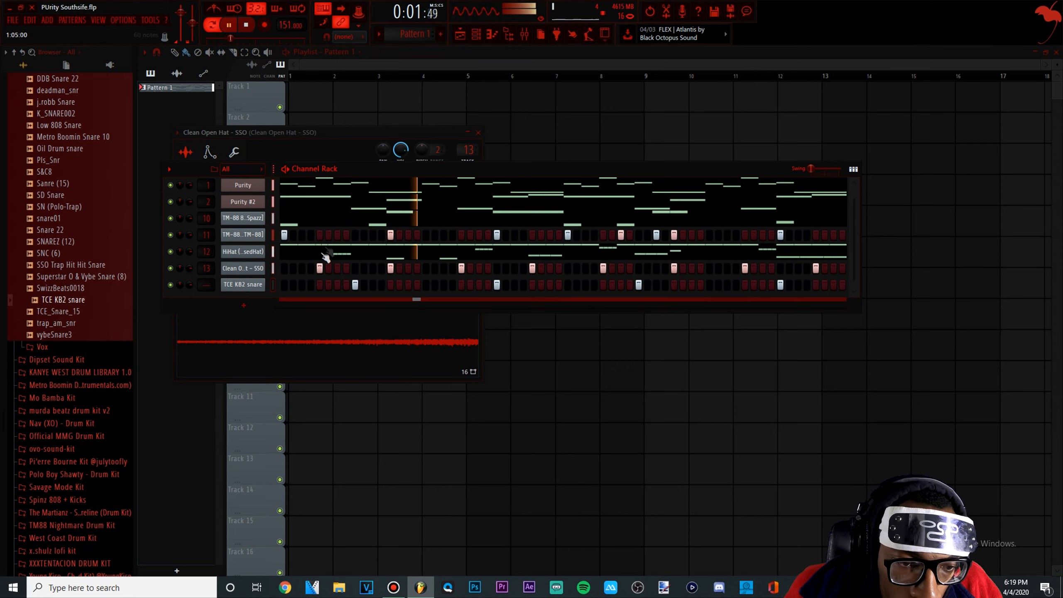
Add TM-88 kick hits at bar 1 step 7 and bar 4 step 3, and set all kick velocities to maximum.
left_click(335, 235)
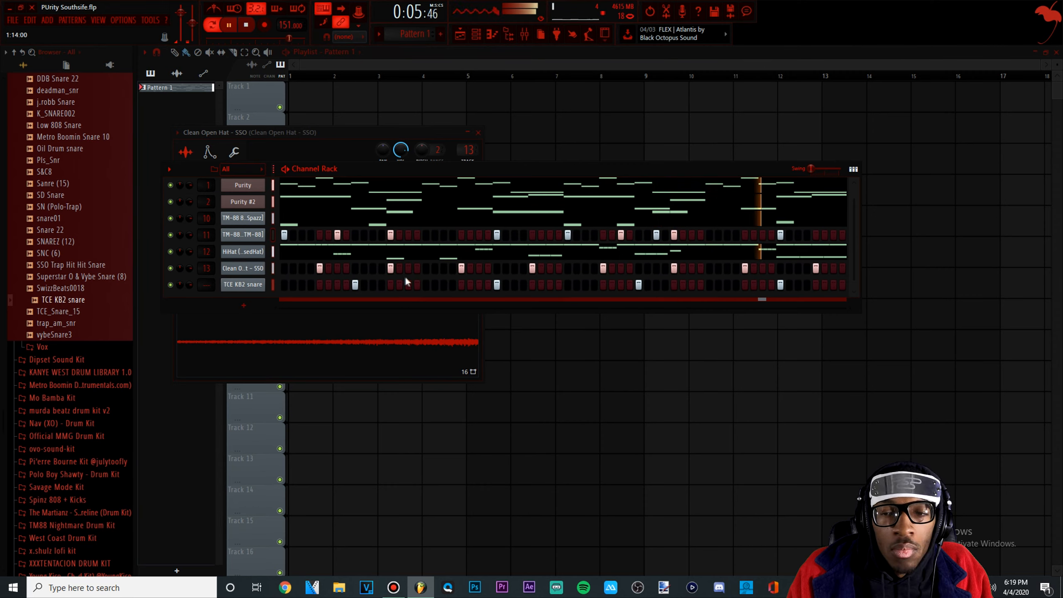
left_click(726, 234)
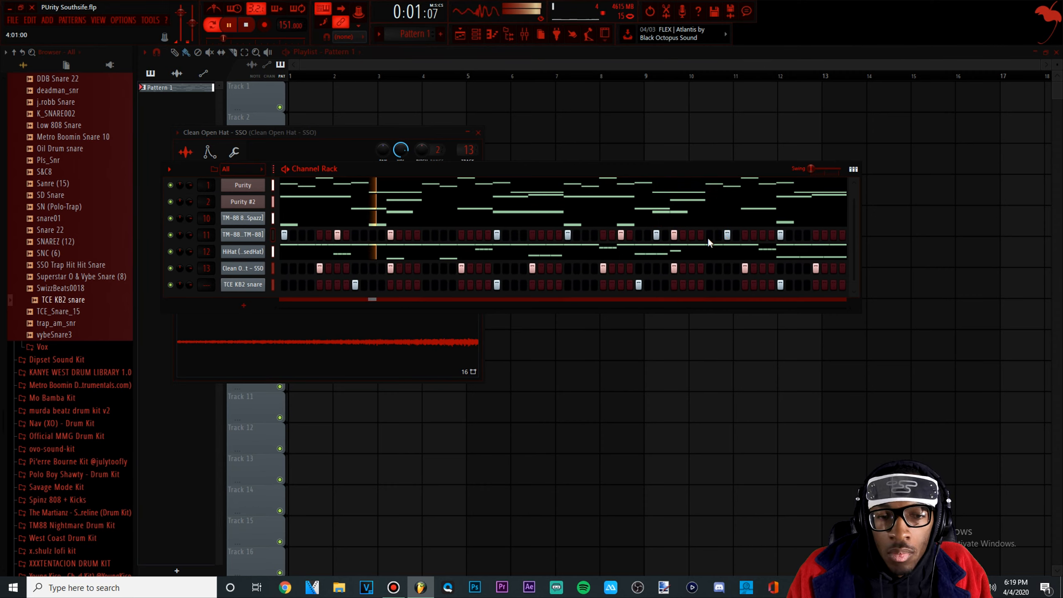
right_click(254, 235)
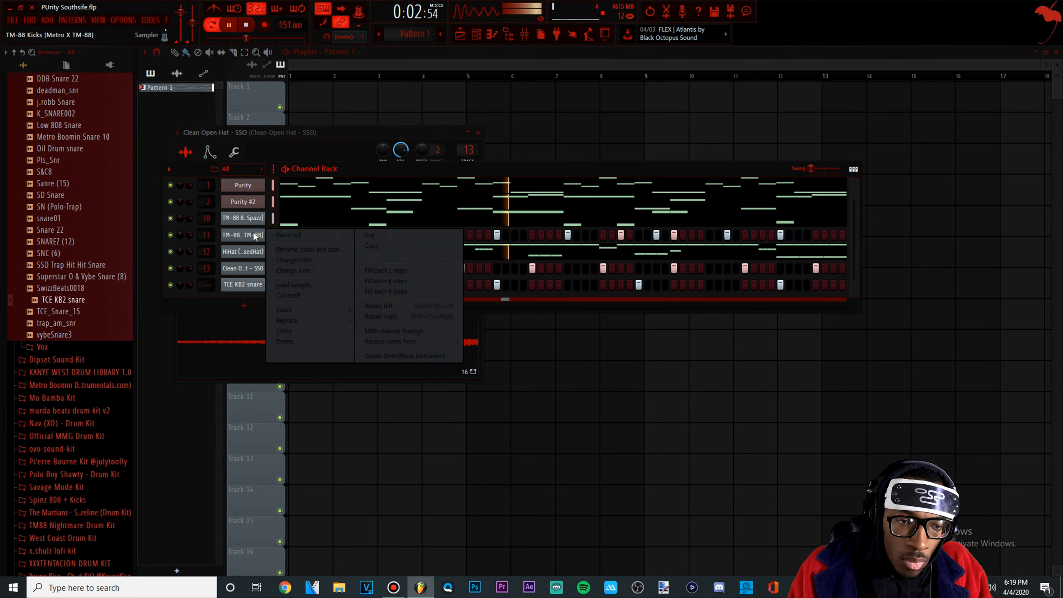
left_click(288, 234)
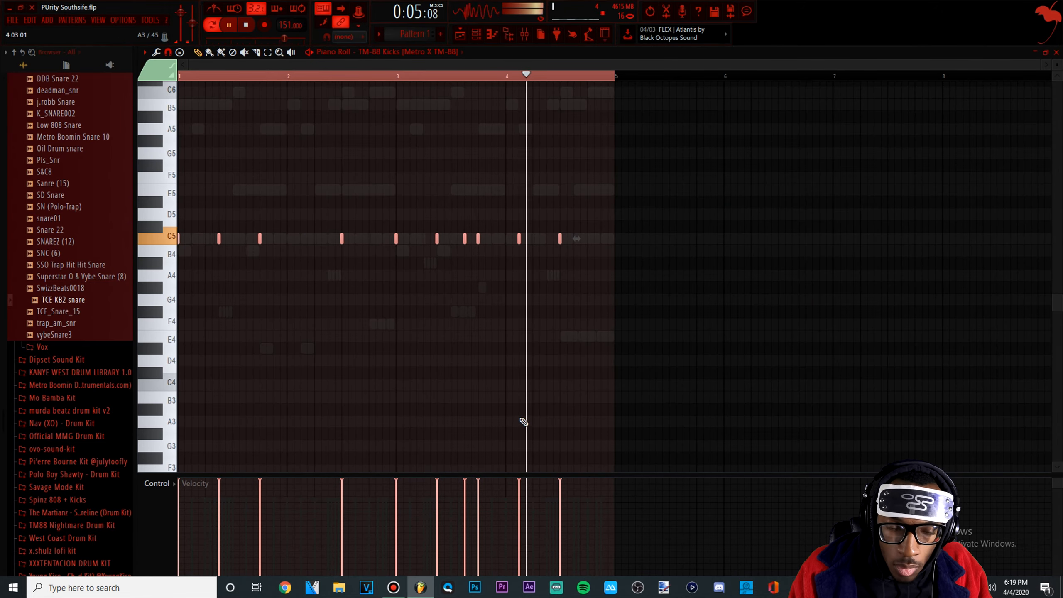
Mute the Clean Open Hat channel and route TCE KB2 snare to mixer track 14.
left_click(476, 36)
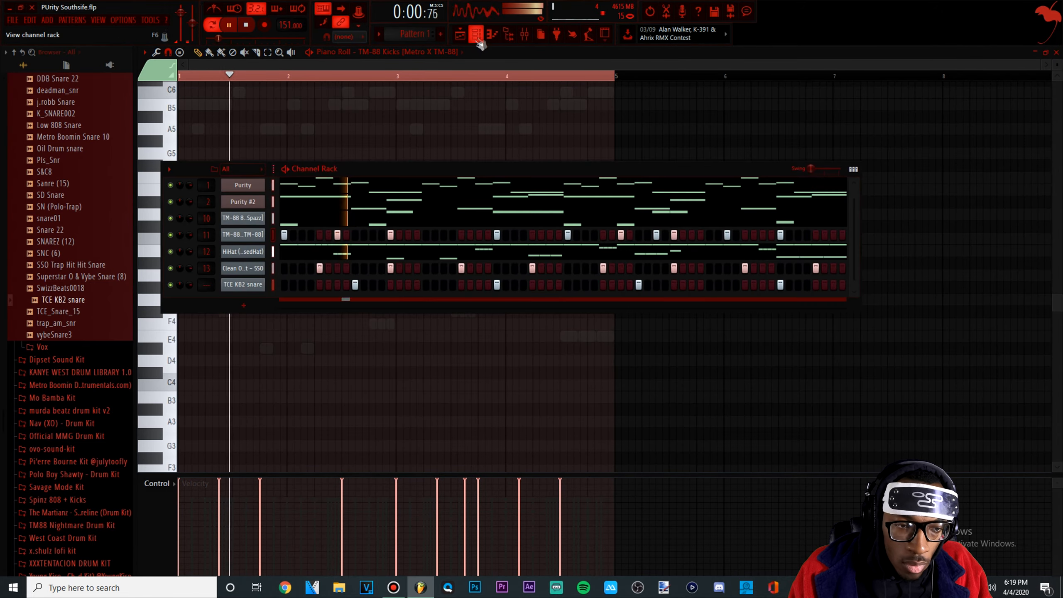
left_click(170, 269)
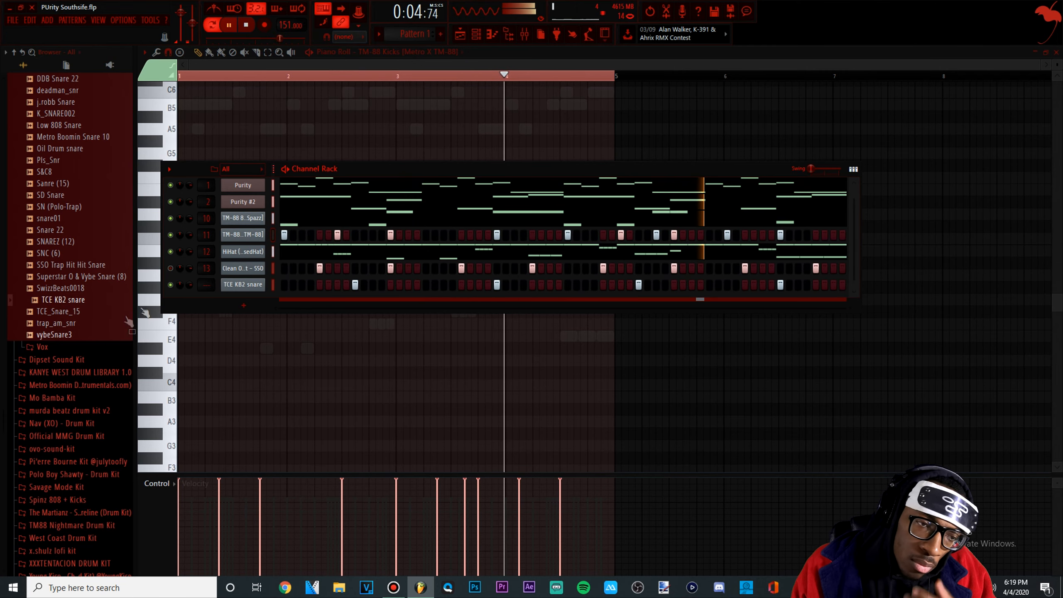
left_click_drag(207, 269, 207, 295)
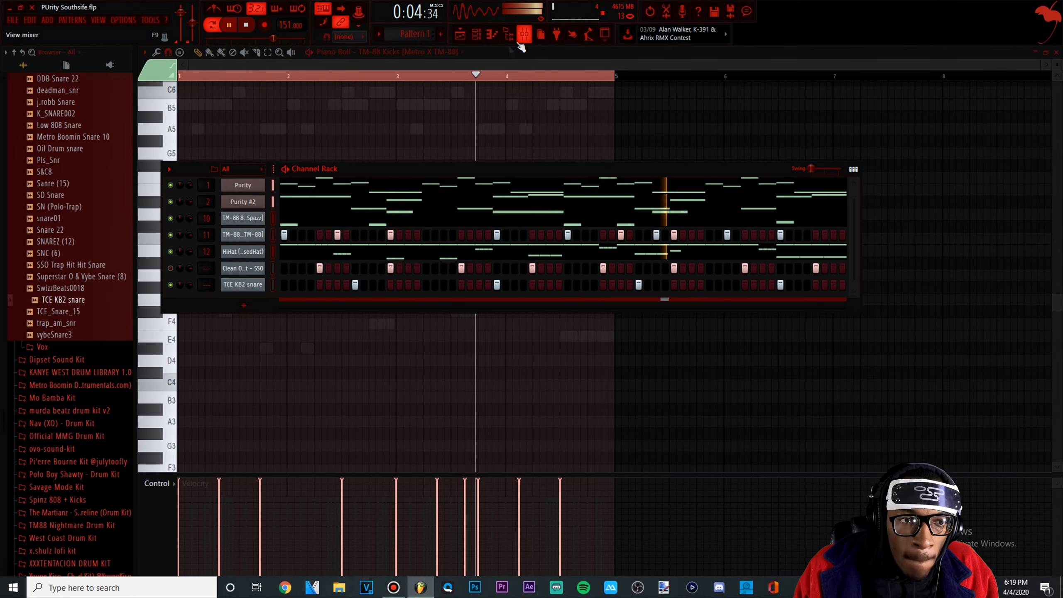
left_click(525, 34)
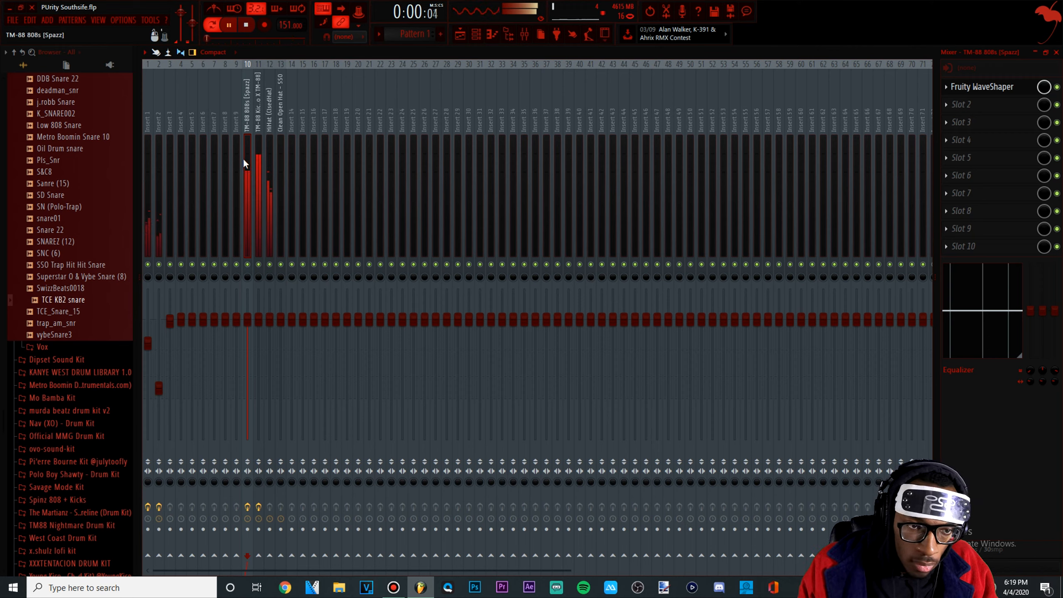
left_click(492, 34)
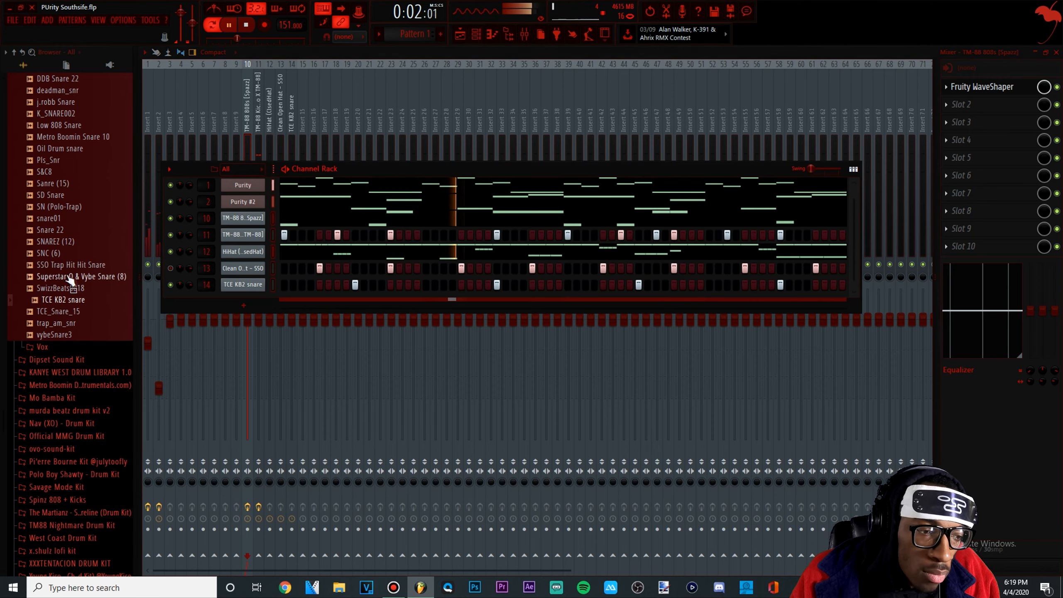
Audition more snares from the Dark Trap kit and load DDB Snare 22 as a new channel.
scroll(72, 282, "down", 4)
scroll(72, 282, "down", 3)
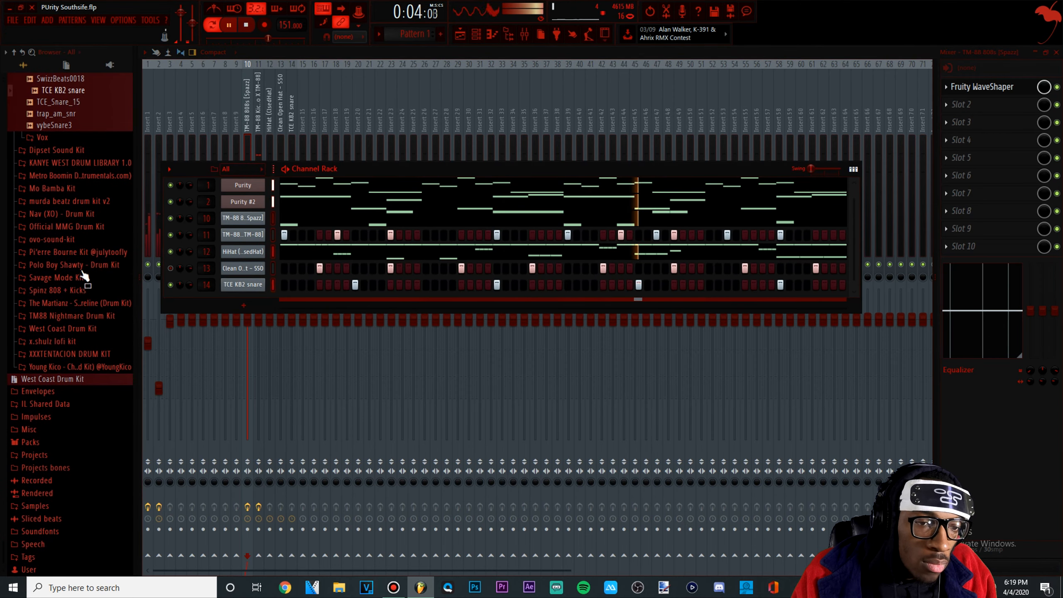
scroll(72, 267, "up", 10)
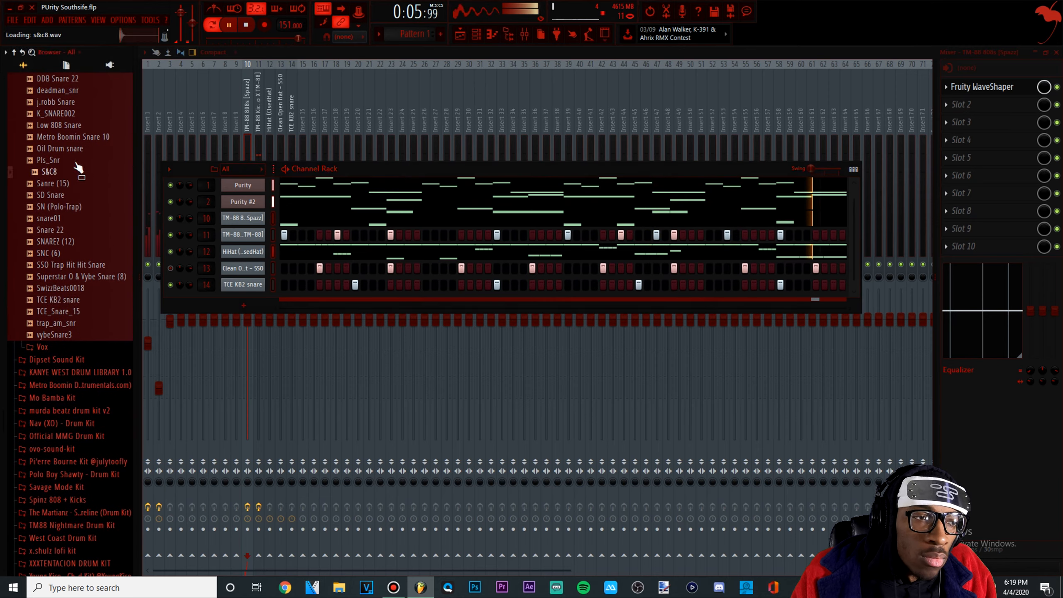
left_click(51, 277)
left_click(69, 195)
left_click(70, 160)
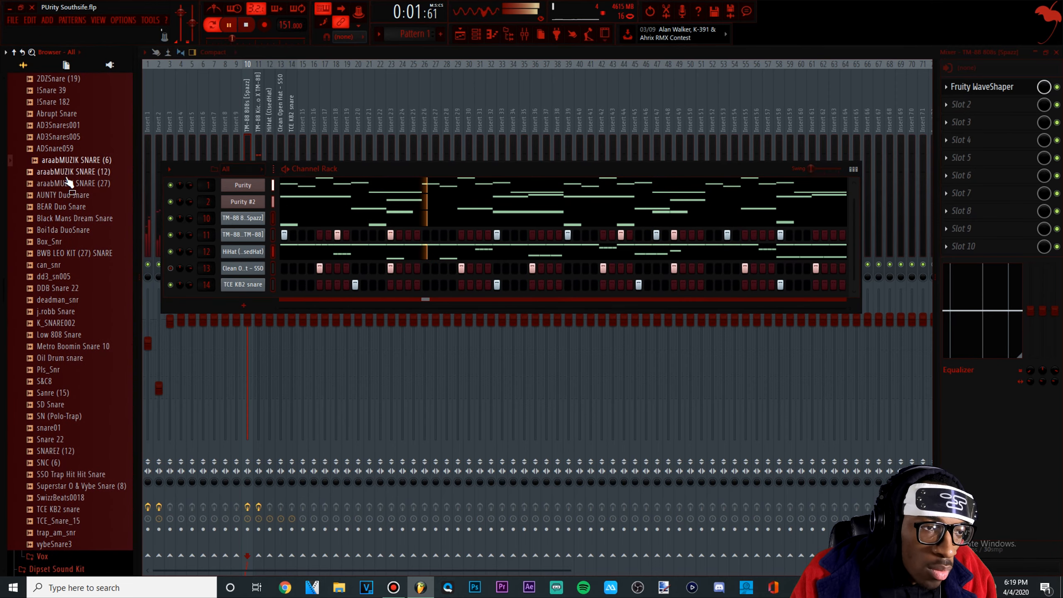
scroll(68, 144, "up", 3)
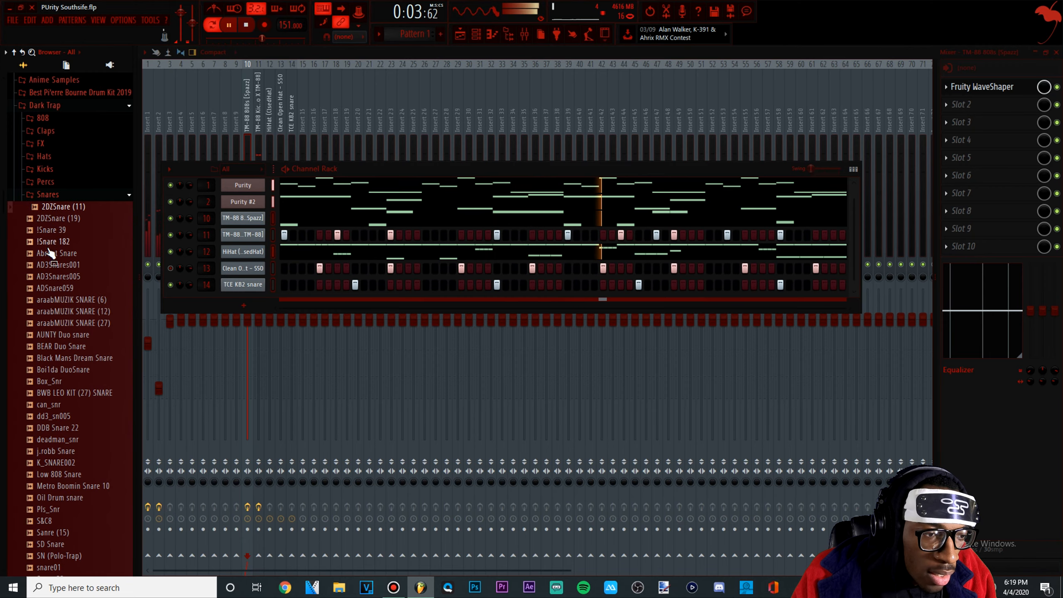
left_click(73, 311)
left_click(73, 369)
left_click(71, 393)
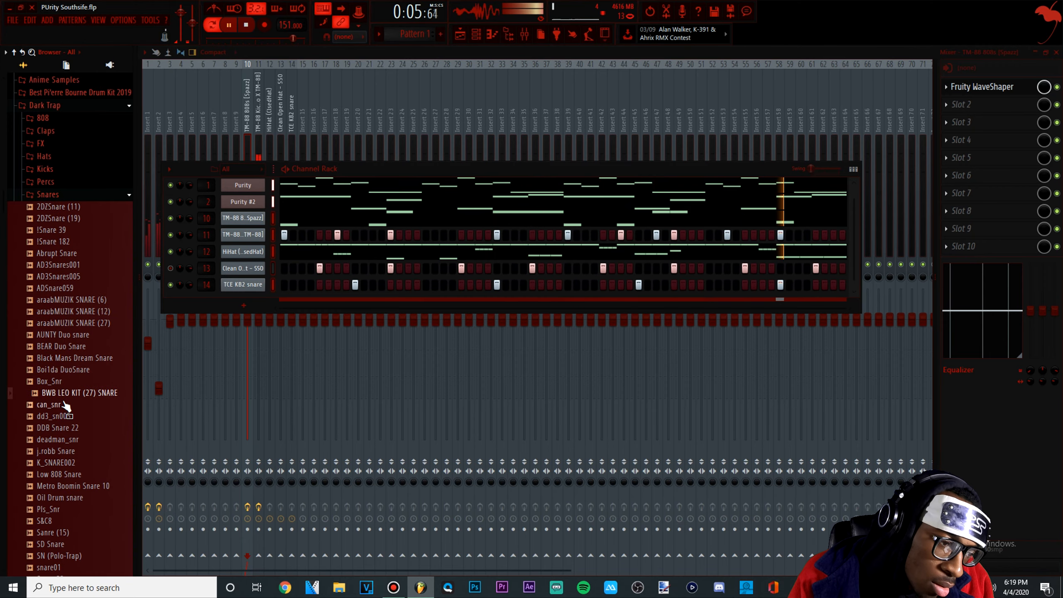
left_click(53, 405)
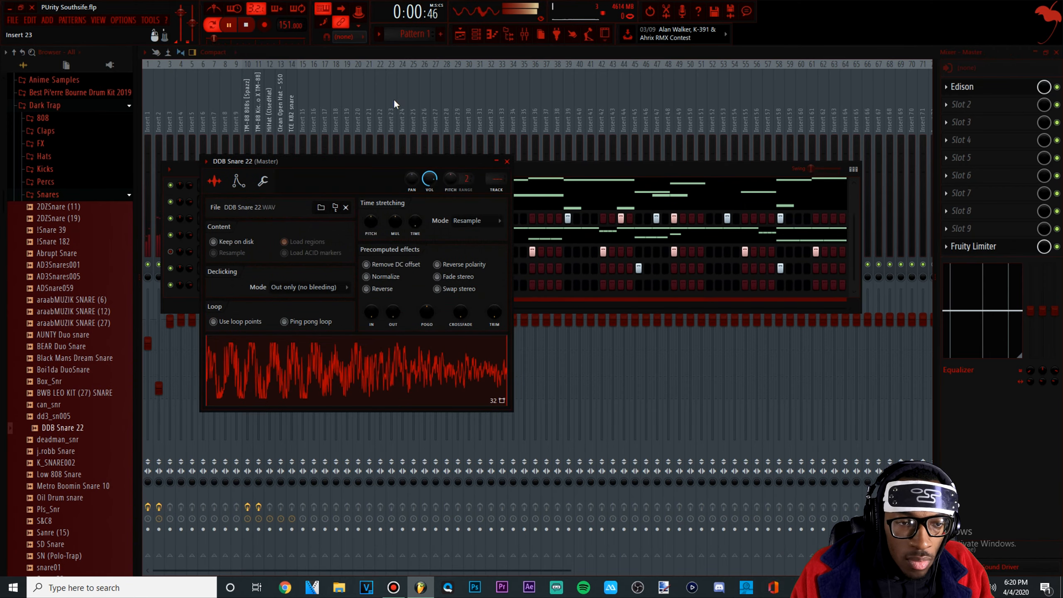
Program DDB Snare 22 hits at bar 1 step 15, bar 2 step 3 and bar 4 step 3, and save the project.
left_click(393, 101)
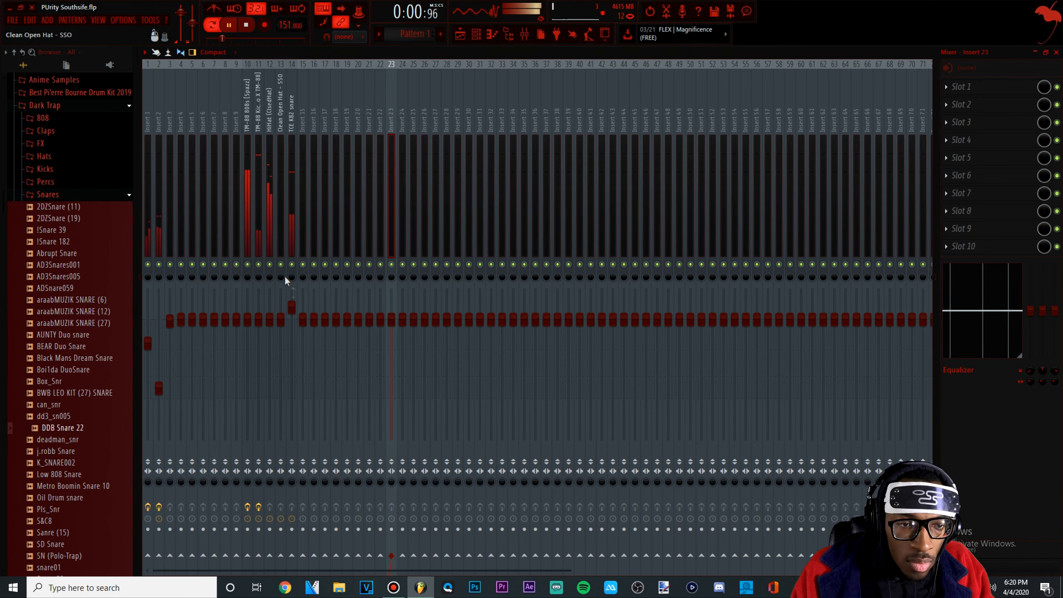
left_click(476, 34)
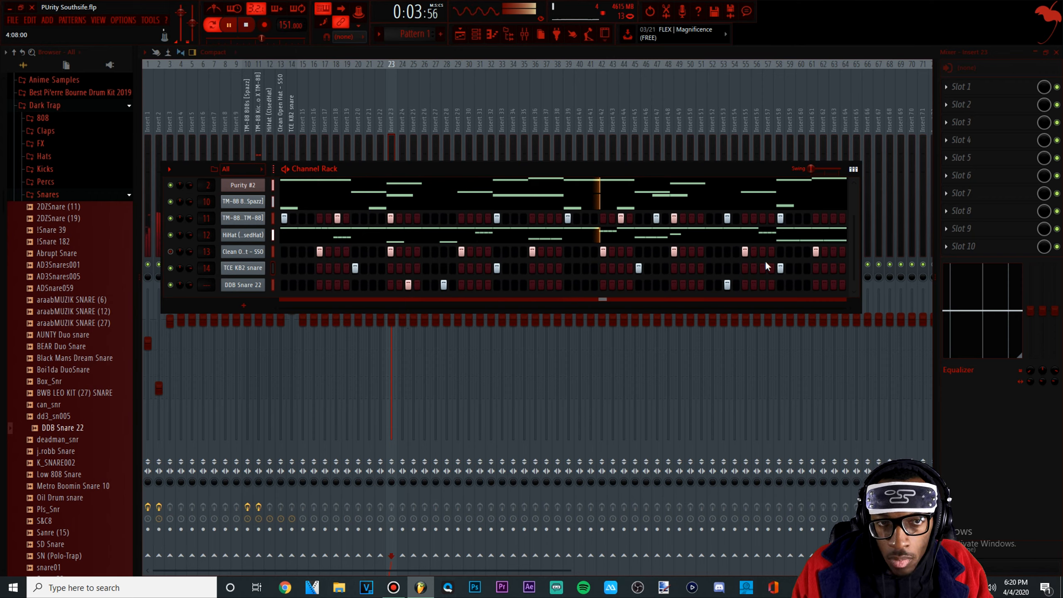
key("ctrl+s")
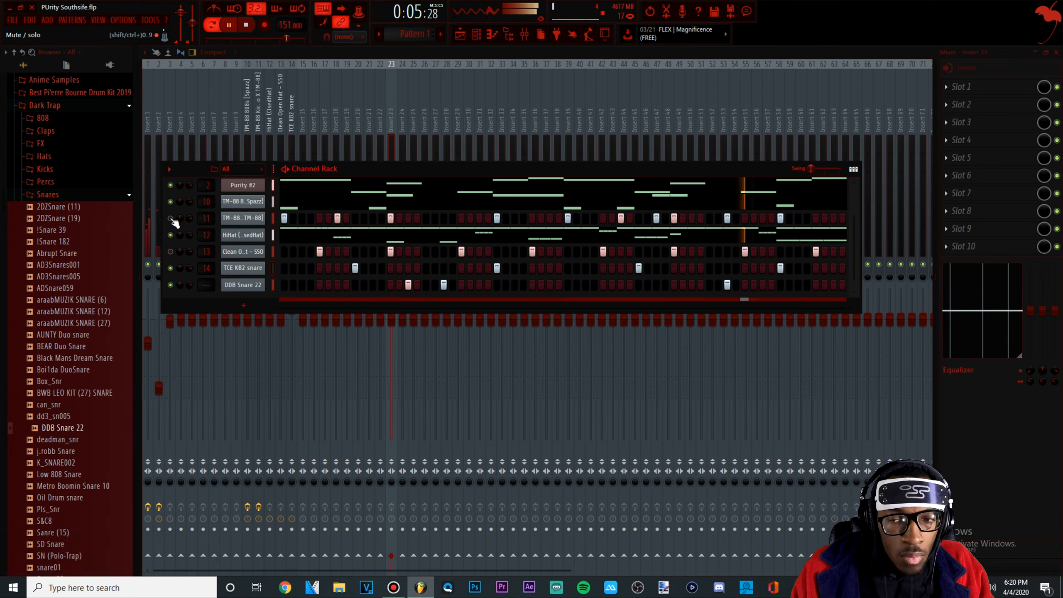
key("ctrl+s")
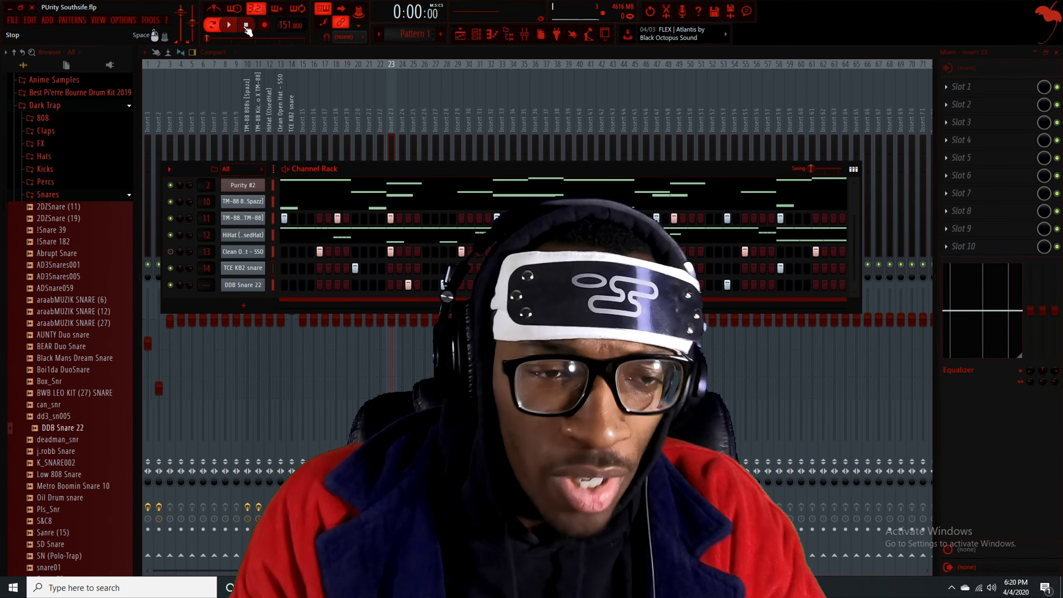
Extend the channel rack's height so that all channels from Purity to DDB Snare 22 fit.
scroll(265, 219, "up", 2)
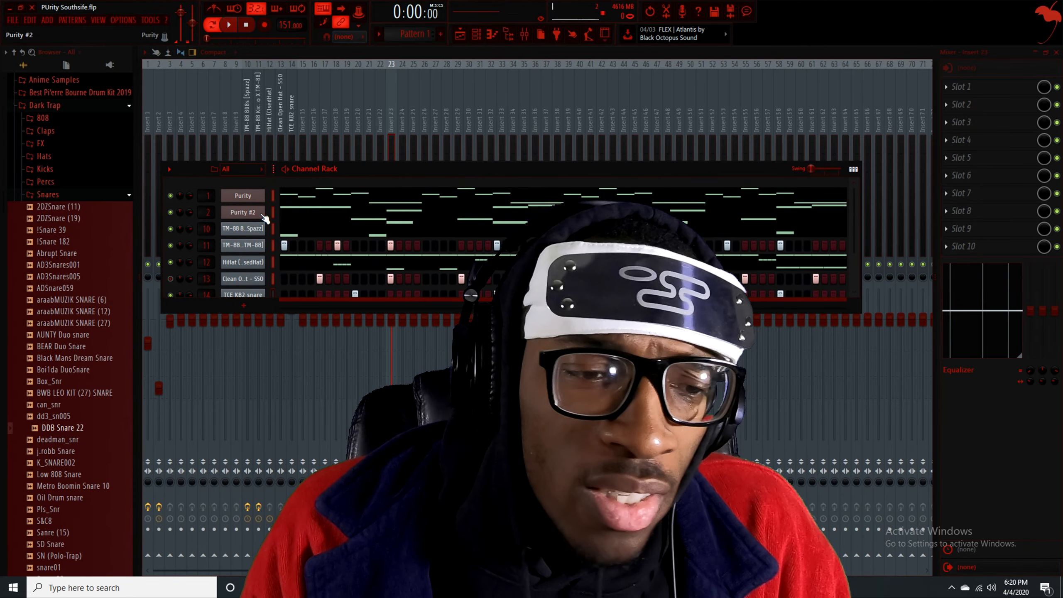
scroll(264, 218, "down", 1)
left_click_drag(273, 313, 245, 428)
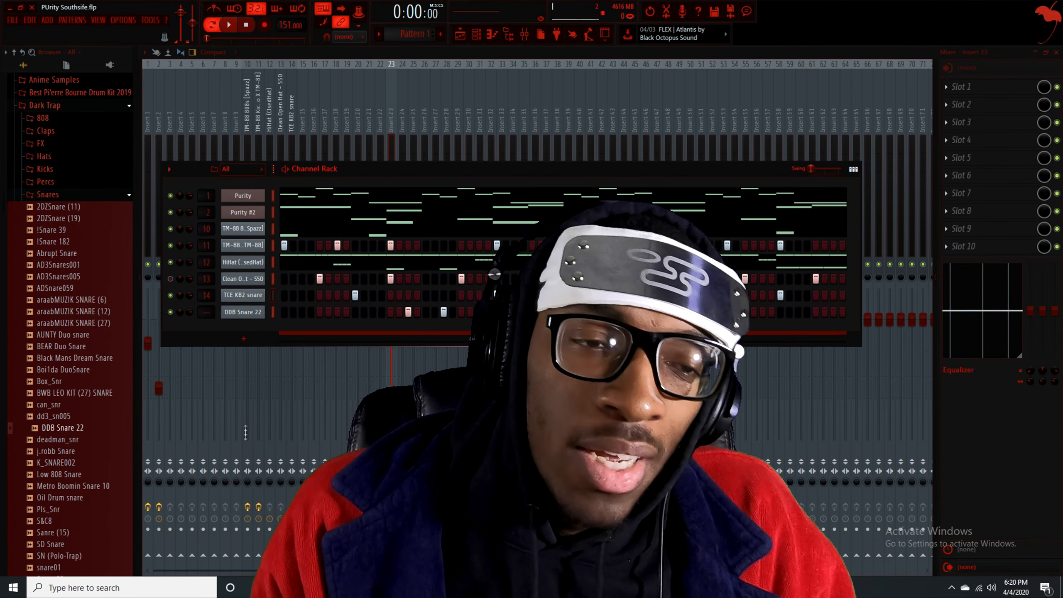